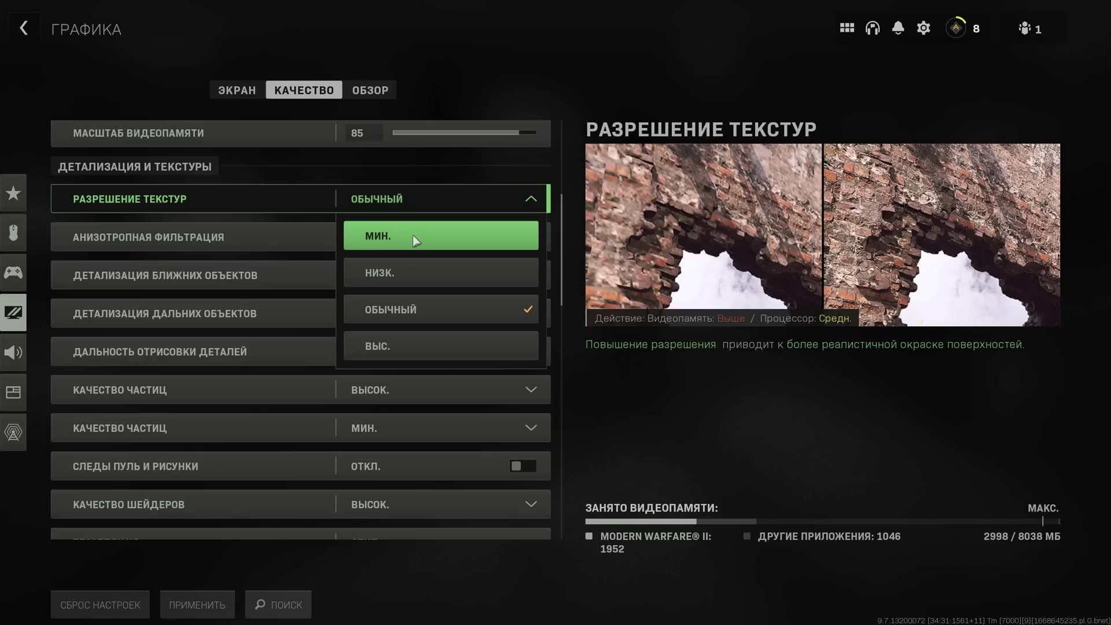
# Set anisotropic filtering (Анизотропная фильтрация) to Обычный in the graphics quality settings.
pyautogui.click(700, 380)
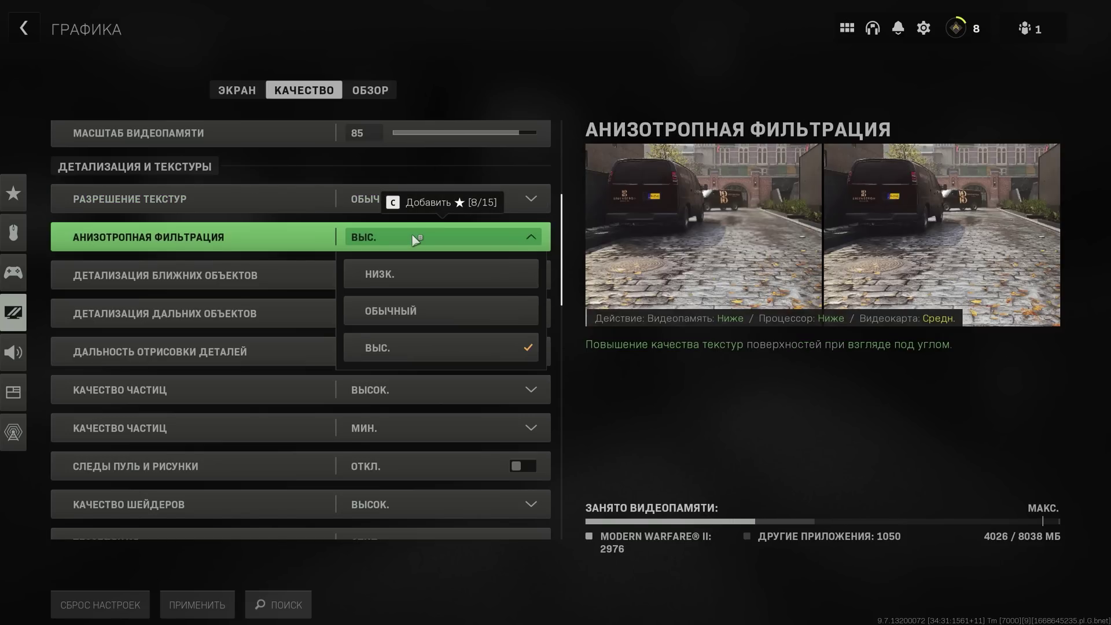
pyautogui.click(416, 239)
pyautogui.click(409, 307)
pyautogui.scroll(-1, 406, 247)
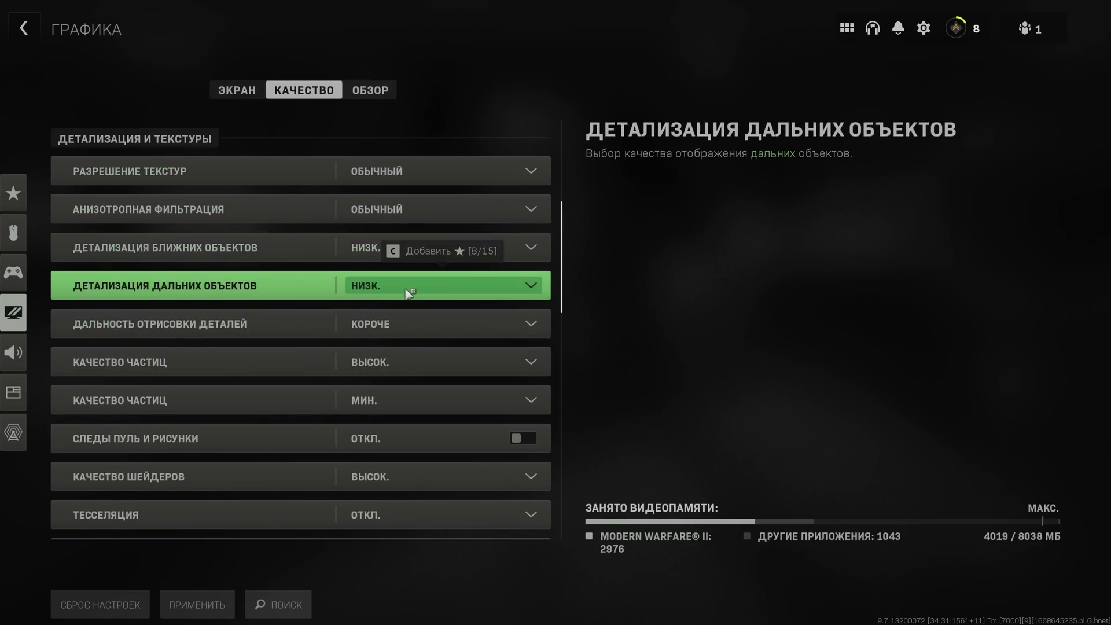
pyautogui.scroll(-1, 181, 280)
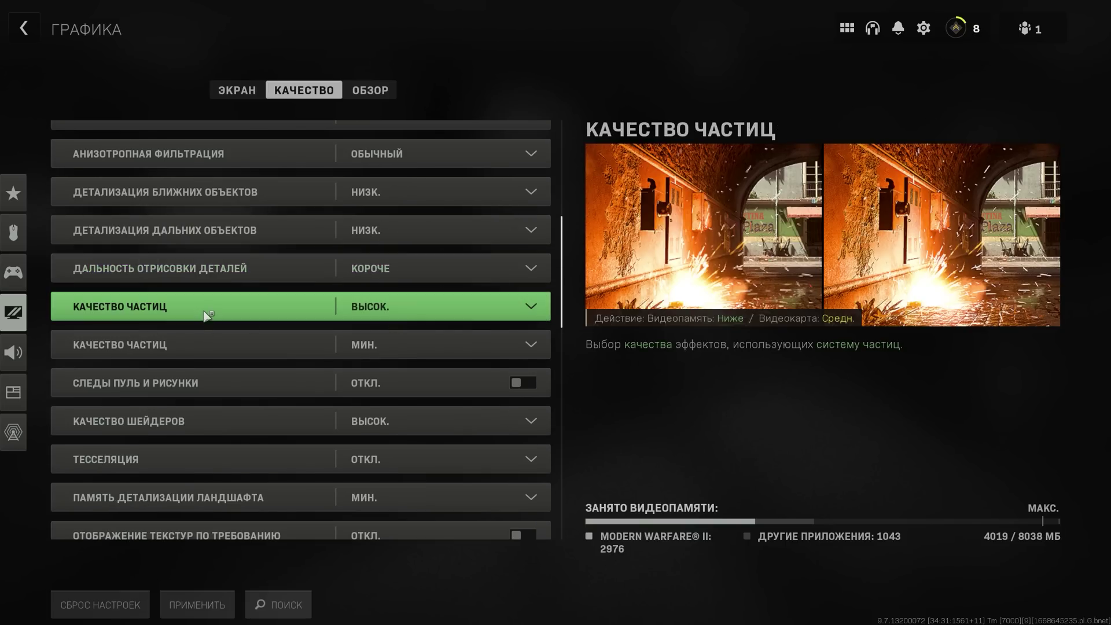
# Set the first particle quality option (Качество частиц) to Низк.
pyautogui.click(370, 306)
pyautogui.click(379, 343)
pyautogui.scroll(-1, 260, 328)
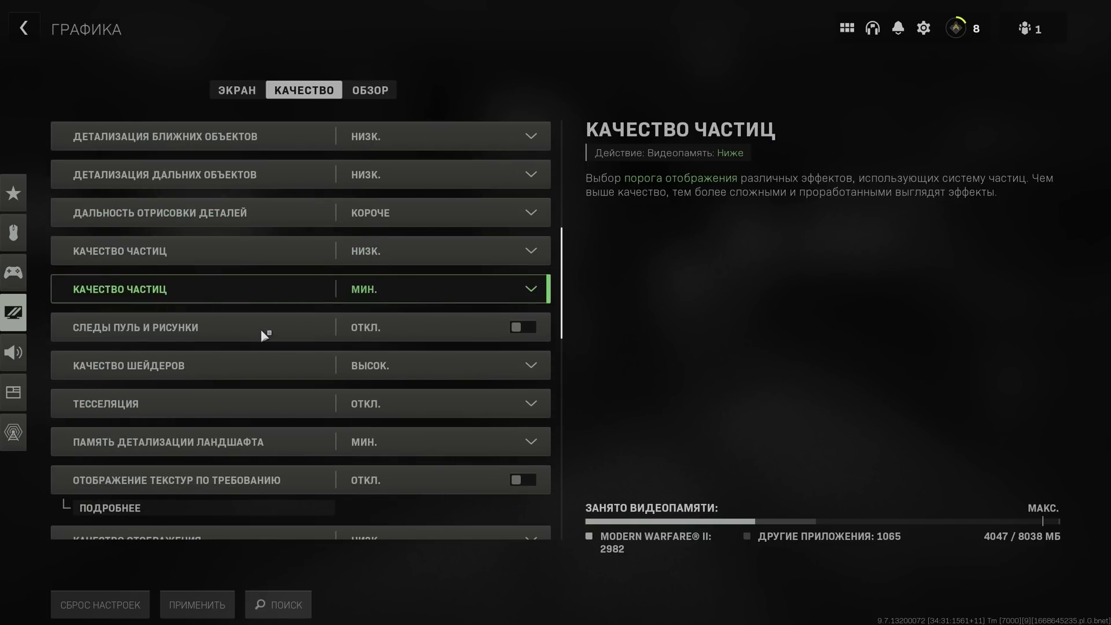
# Set the second particle quality option (Качество частиц) to Мин. and shader quality (Качество шейдеров) to Средн.
pyautogui.click(384, 291)
pyautogui.click(372, 325)
pyautogui.scroll(-2, 342, 321)
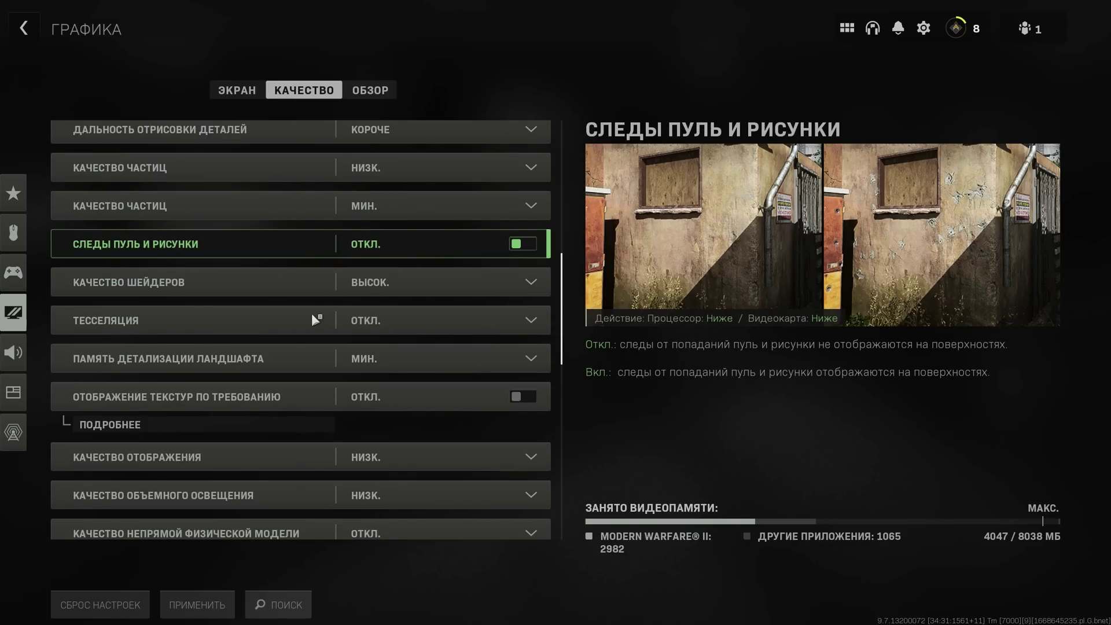
pyautogui.click(427, 290)
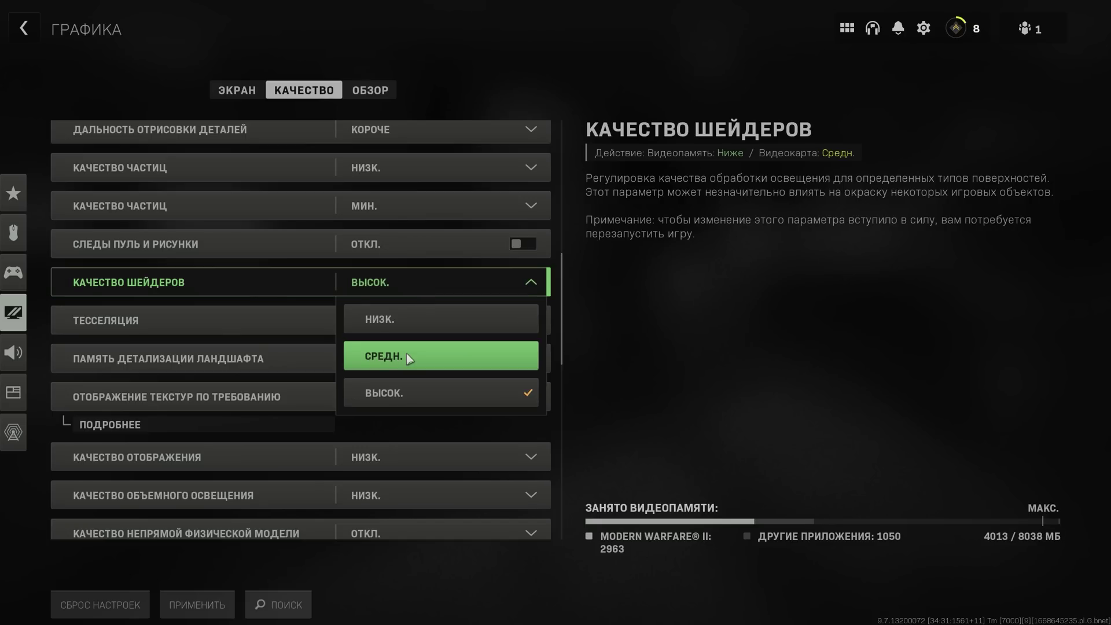
pyautogui.click(411, 352)
# Set shadow map resolution (Разрешение карт теней) to Мин. and screen-space shadows (Тени в экранном пространстве) to Откл.
pyautogui.scroll(-10, 121, 218)
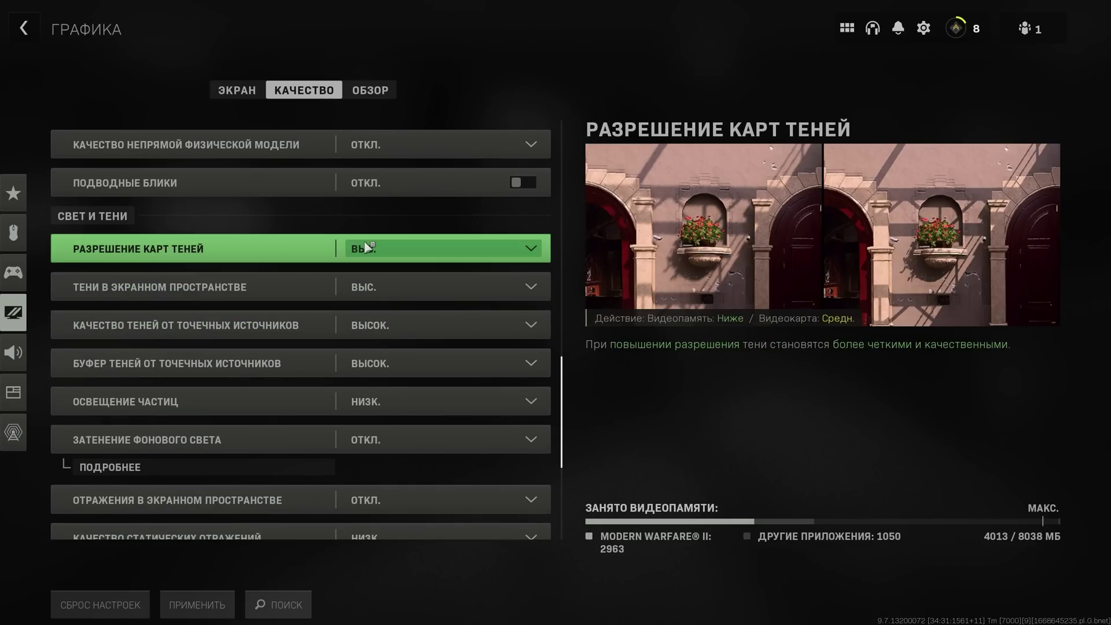
pyautogui.scroll(-1, 359, 248)
pyautogui.click(397, 225)
pyautogui.click(400, 258)
pyautogui.click(365, 261)
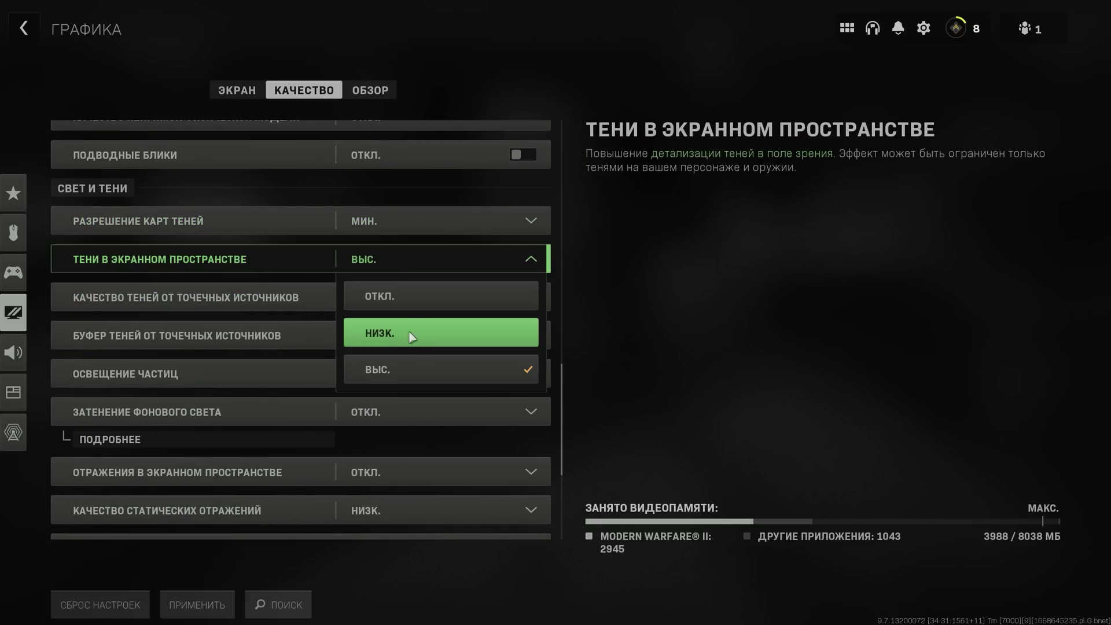
pyautogui.click(408, 297)
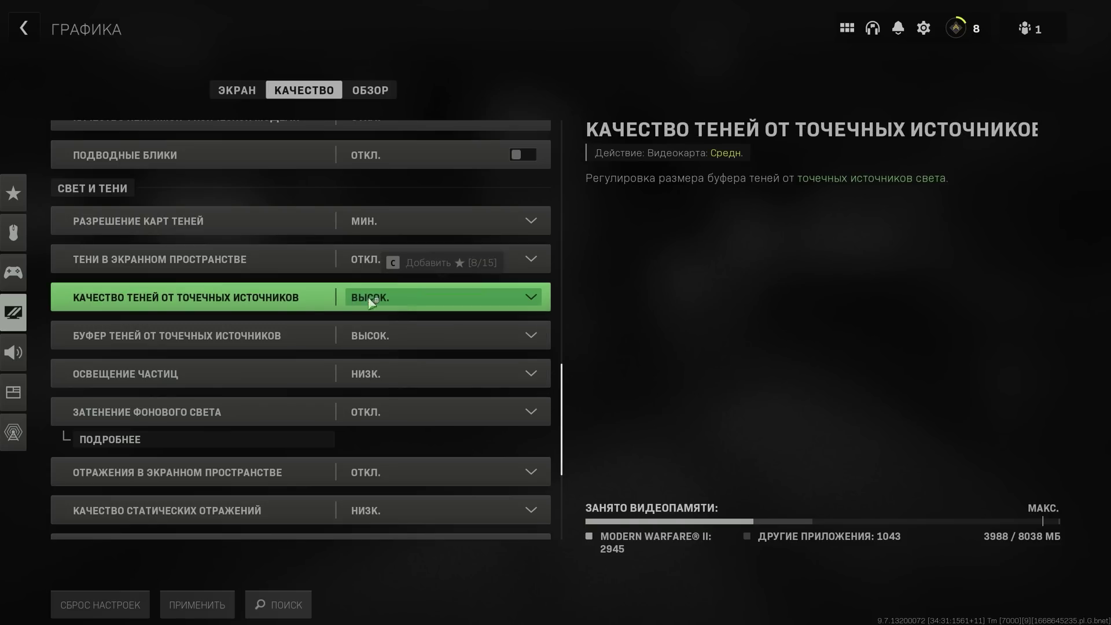
# Set both the quality and the buffer of shadows from point light sources to Низк.
pyautogui.click(392, 301)
pyautogui.click(400, 337)
pyautogui.click(166, 343)
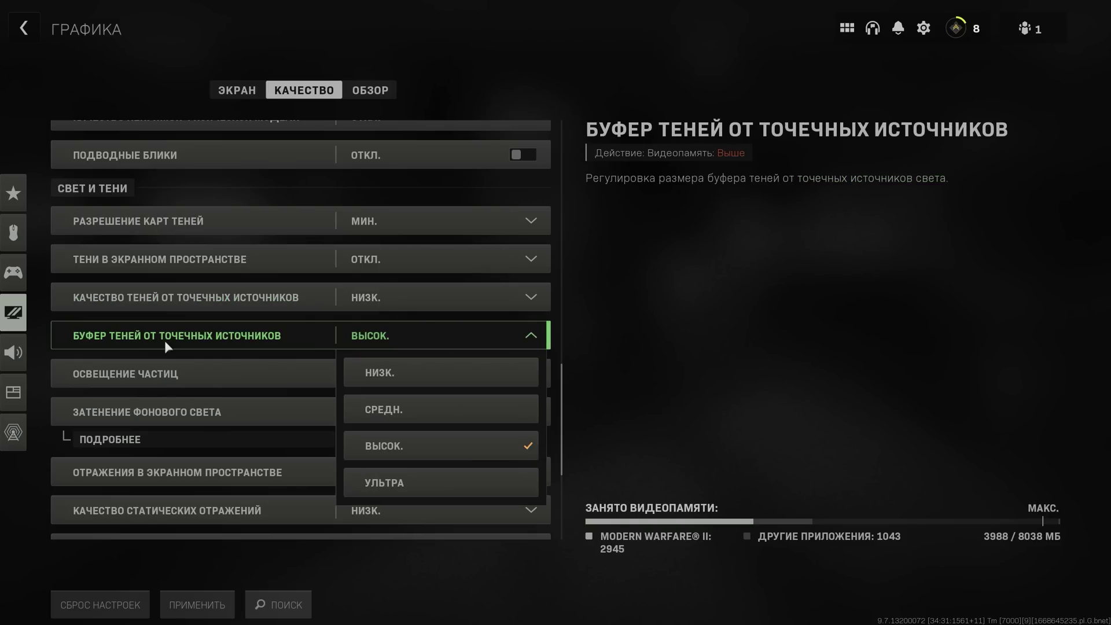
pyautogui.click(420, 376)
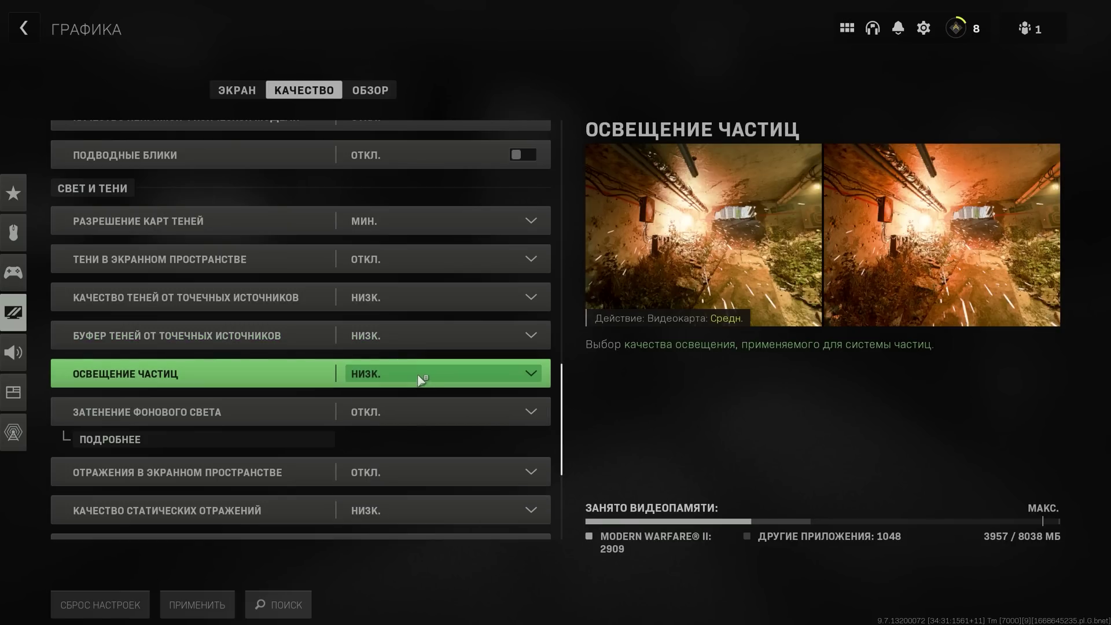
pyautogui.scroll(-1, 421, 373)
pyautogui.scroll(-3, 421, 373)
pyautogui.click(404, 375)
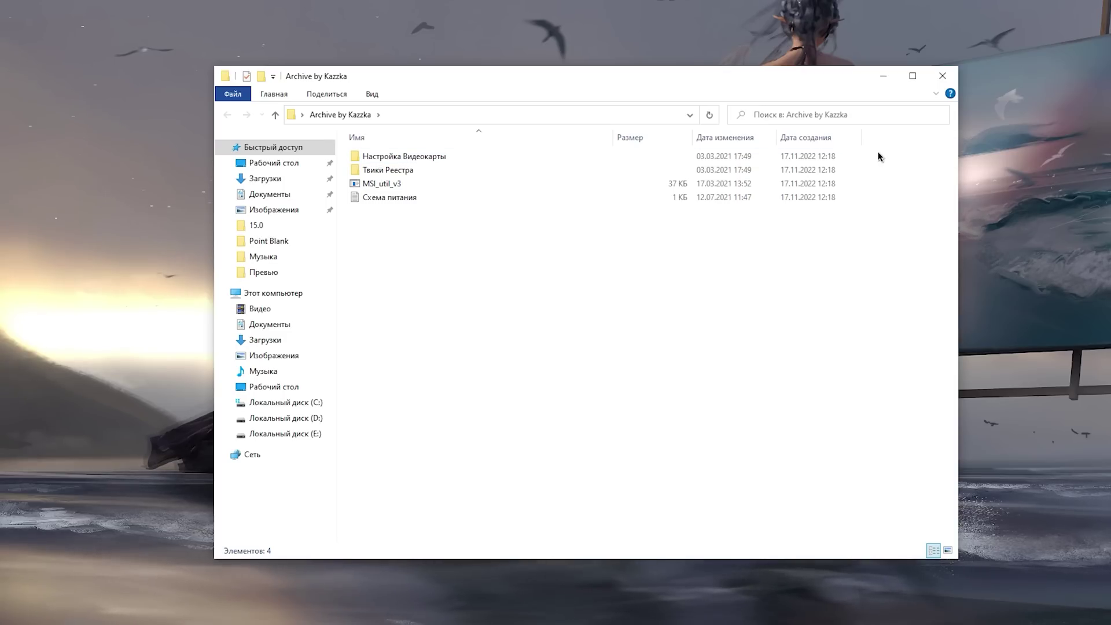
# Open the text file Схема питания from the Archive by Kazzka folder.
pyautogui.moveTo(873, 149); pyautogui.dragTo(784, 169)
pyautogui.click(425, 183)
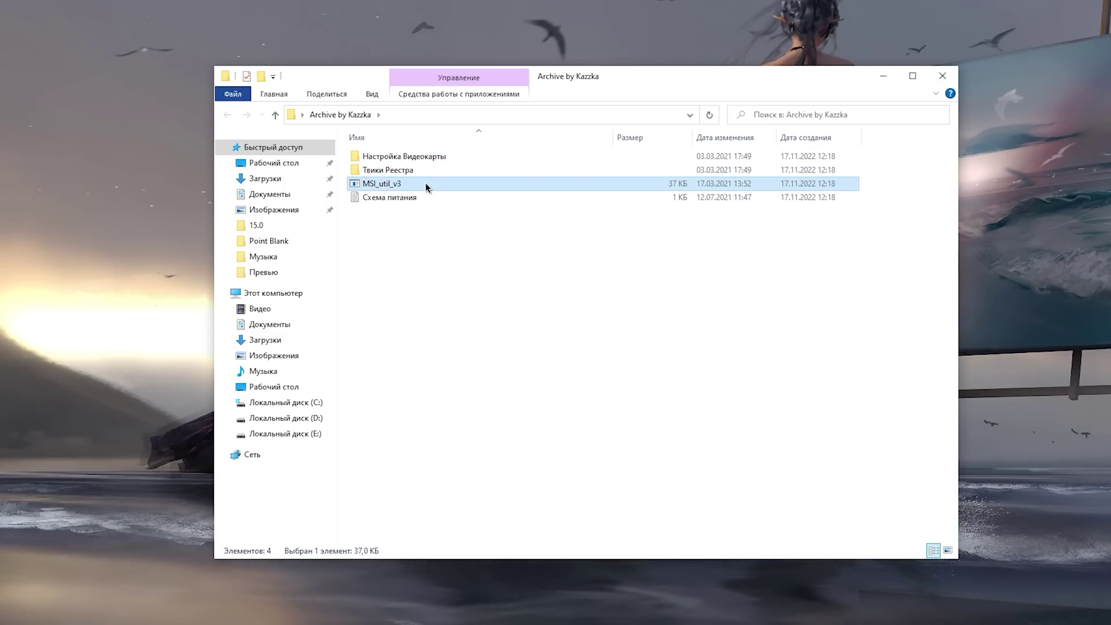
pyautogui.click(422, 197)
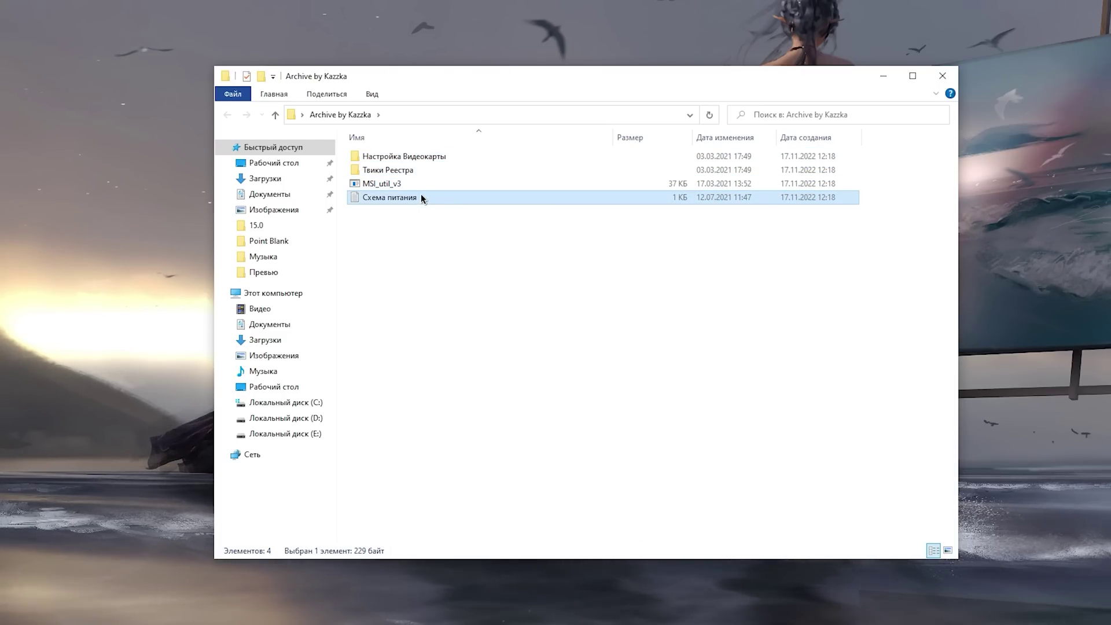
pyautogui.doubleClick(421, 196)
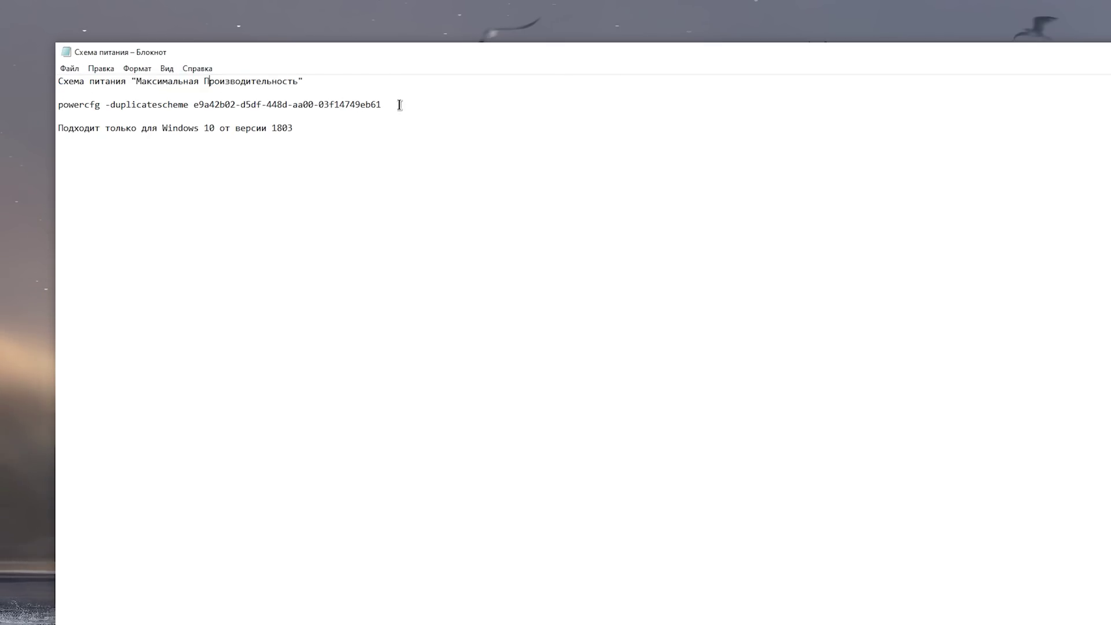
# Copy the command "powercfg -duplicatescheme e9a42b02-d5df-448d-aa00-03f14749eb61" from the text file and open Windows PowerShell as administrator.
pyautogui.rightClick(135, 104)
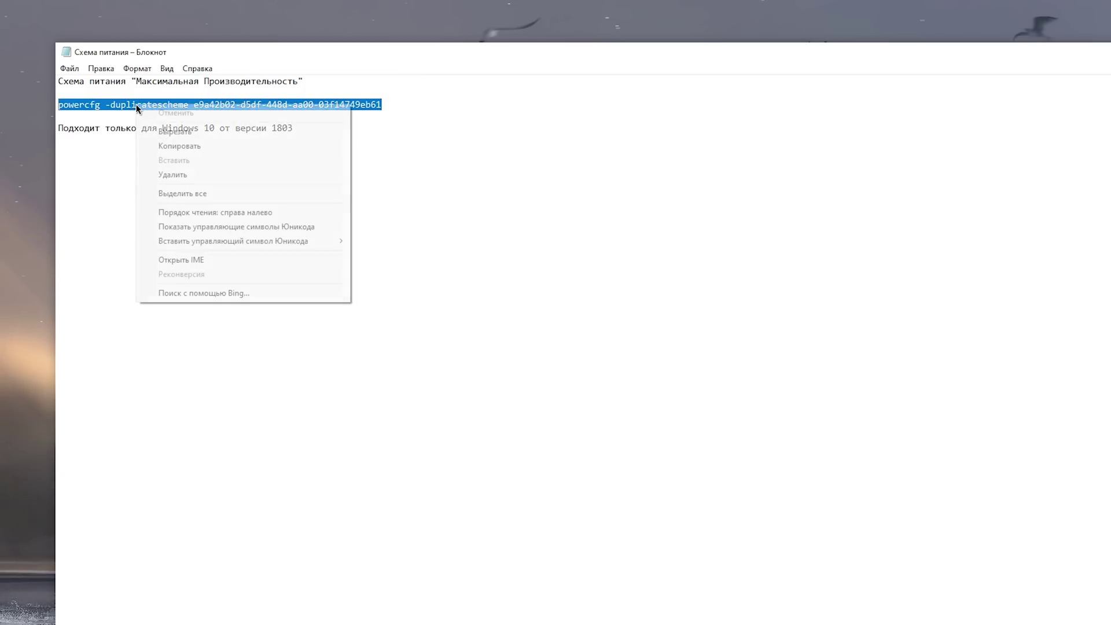
pyautogui.click(175, 146)
pyautogui.rightClick(13, 619)
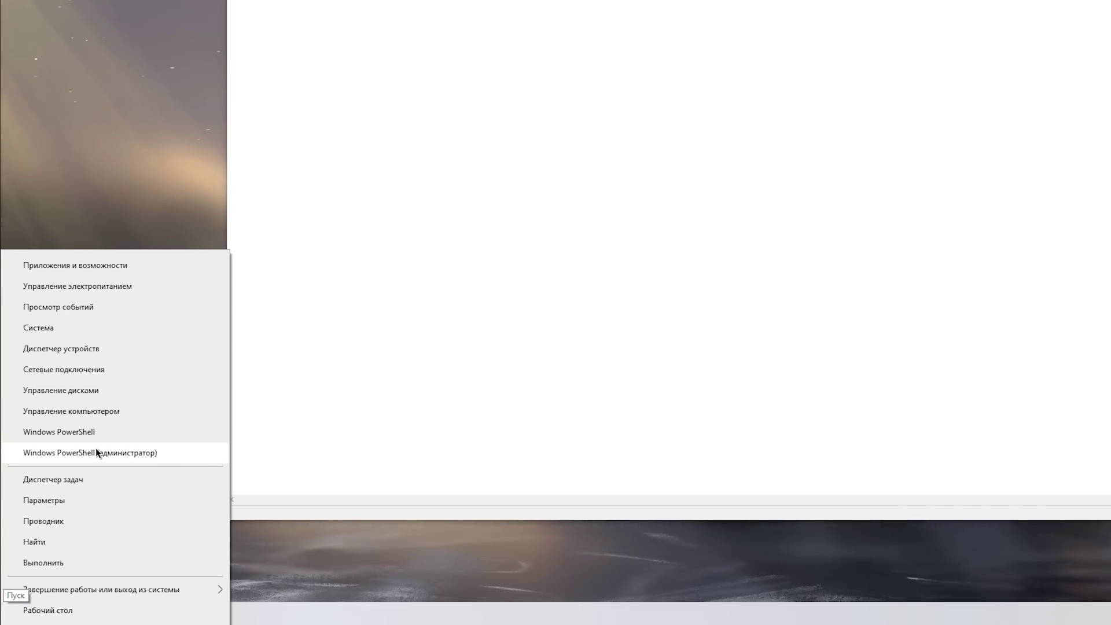
pyautogui.click(96, 452)
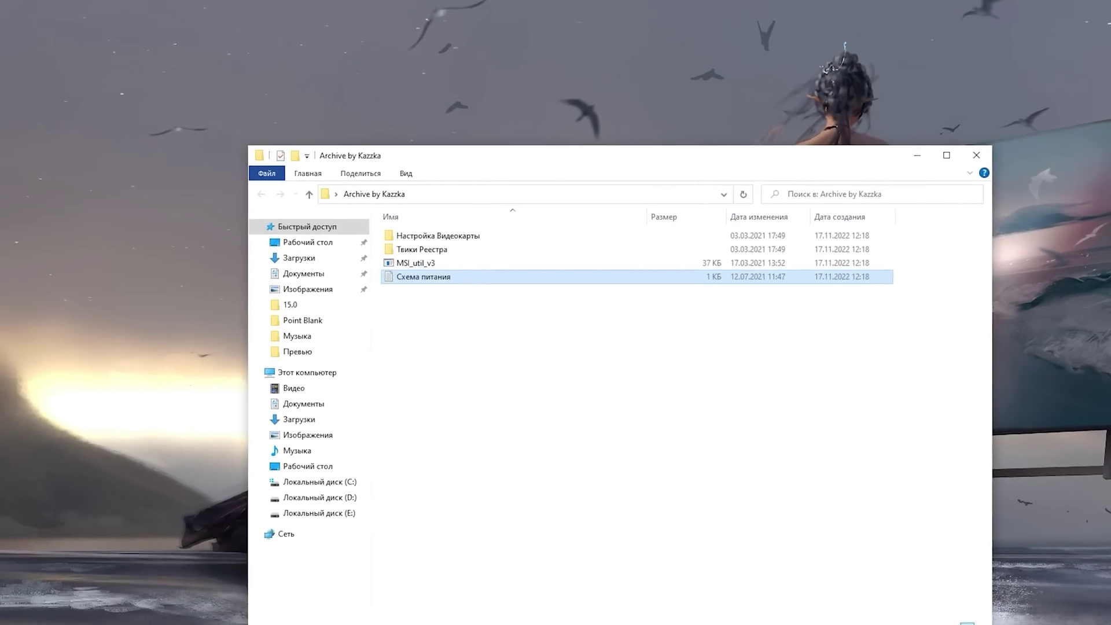
# Find and open the Control Panel and go to its power options (Электропитание).
pyautogui.click(46, 615)
pyautogui.write('па')
pyautogui.press('Return')
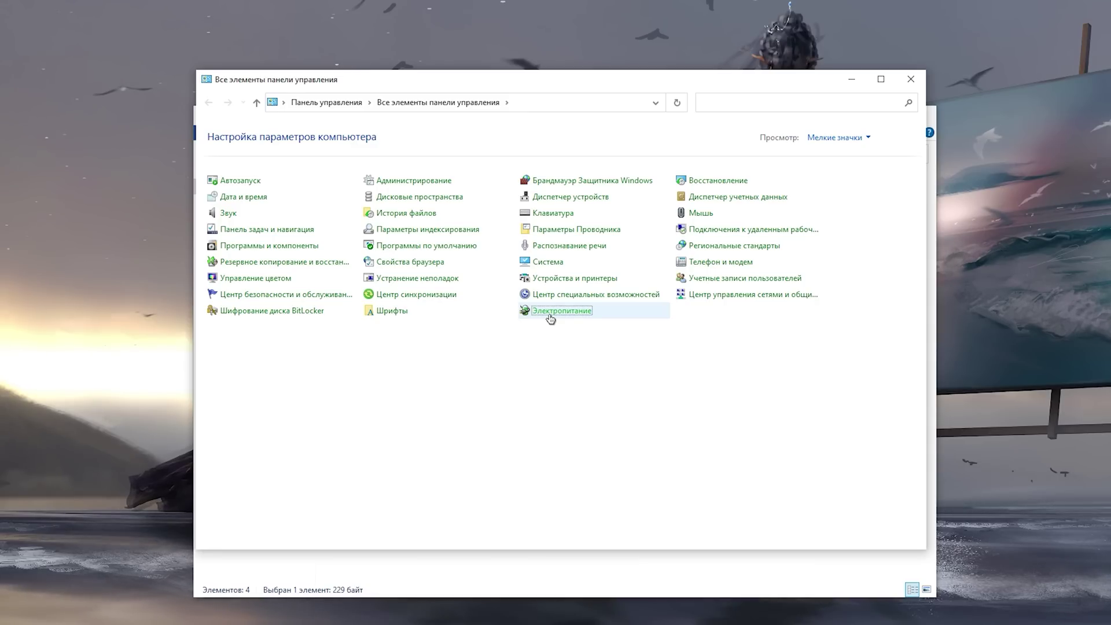
pyautogui.click(551, 312)
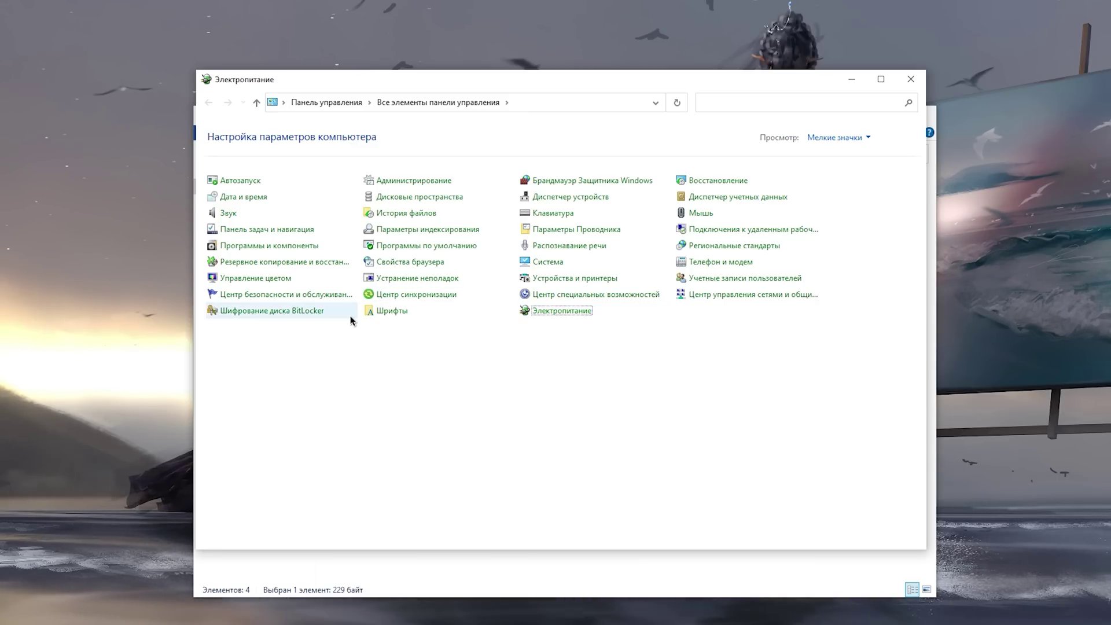
pyautogui.click(389, 300)
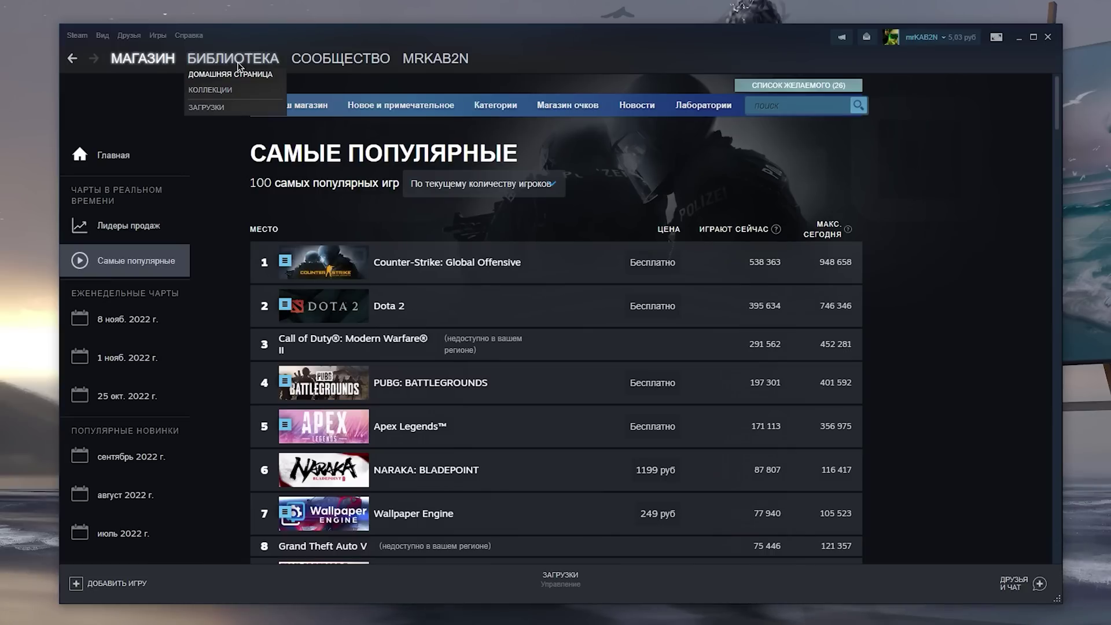
# In the Steam library, open the properties of Counter-Strike: Global Offensive and go to its local files (Локальные файлы).
pyautogui.click(237, 61)
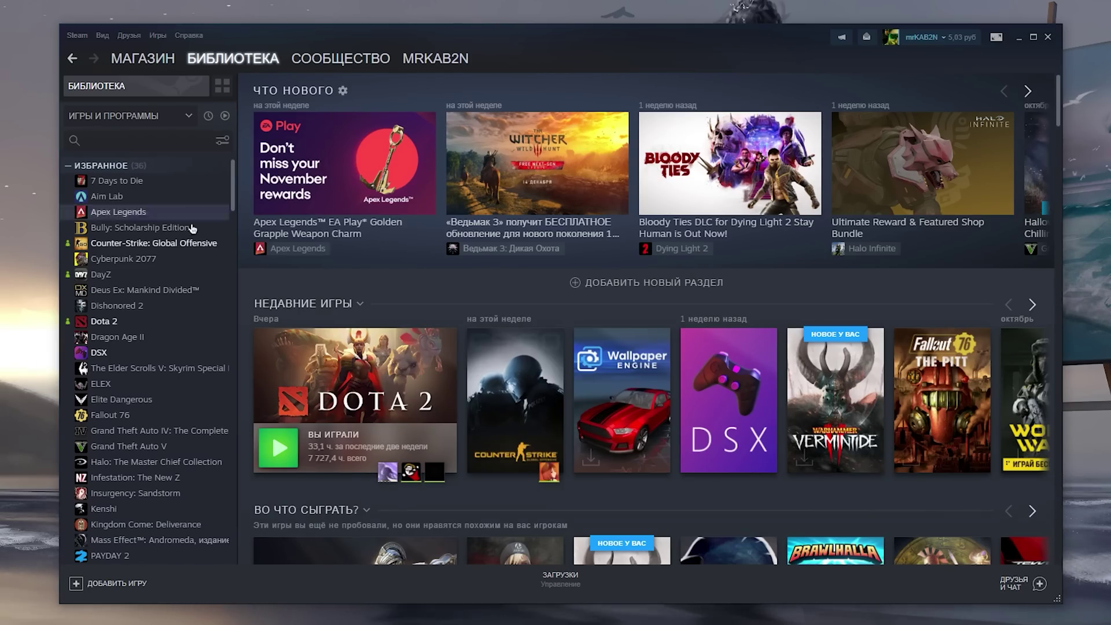
pyautogui.click(144, 242)
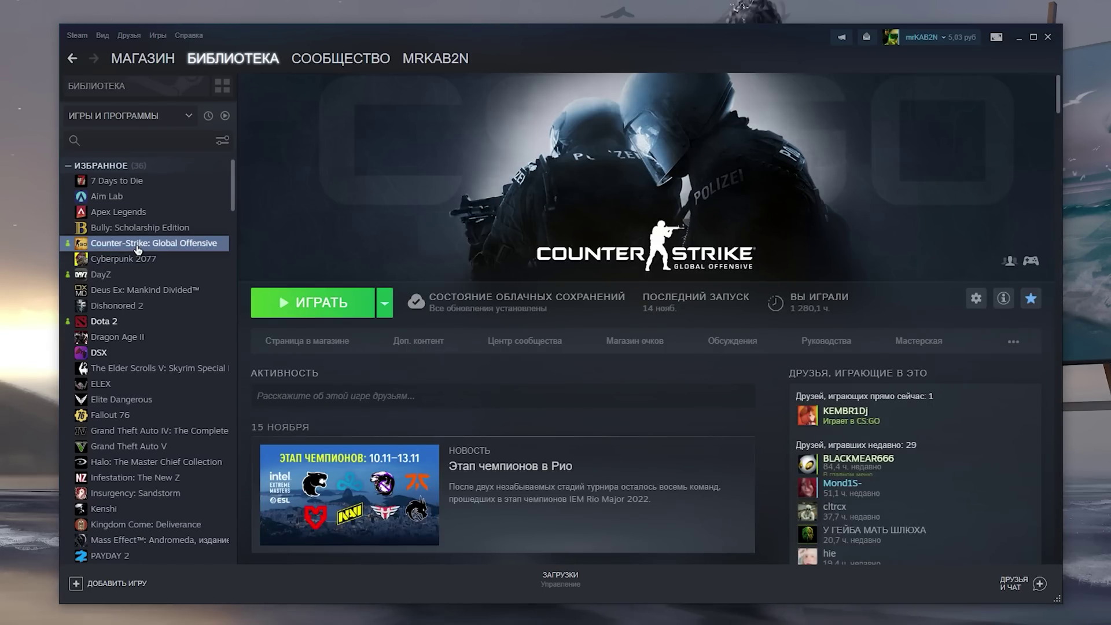
pyautogui.rightClick(138, 249)
pyautogui.click(167, 322)
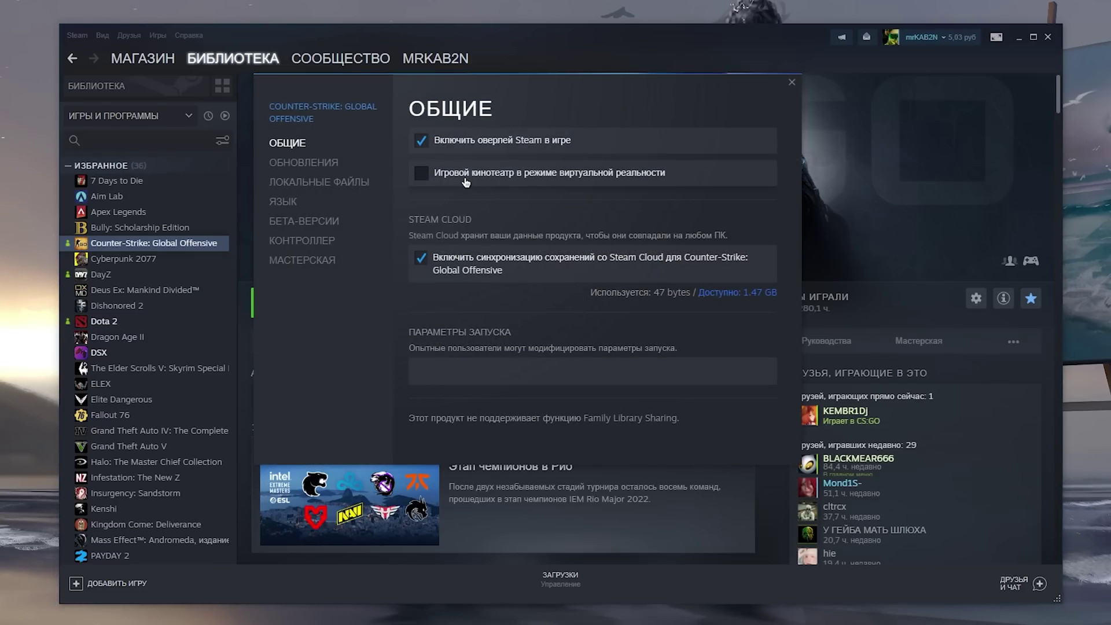
pyautogui.click(341, 183)
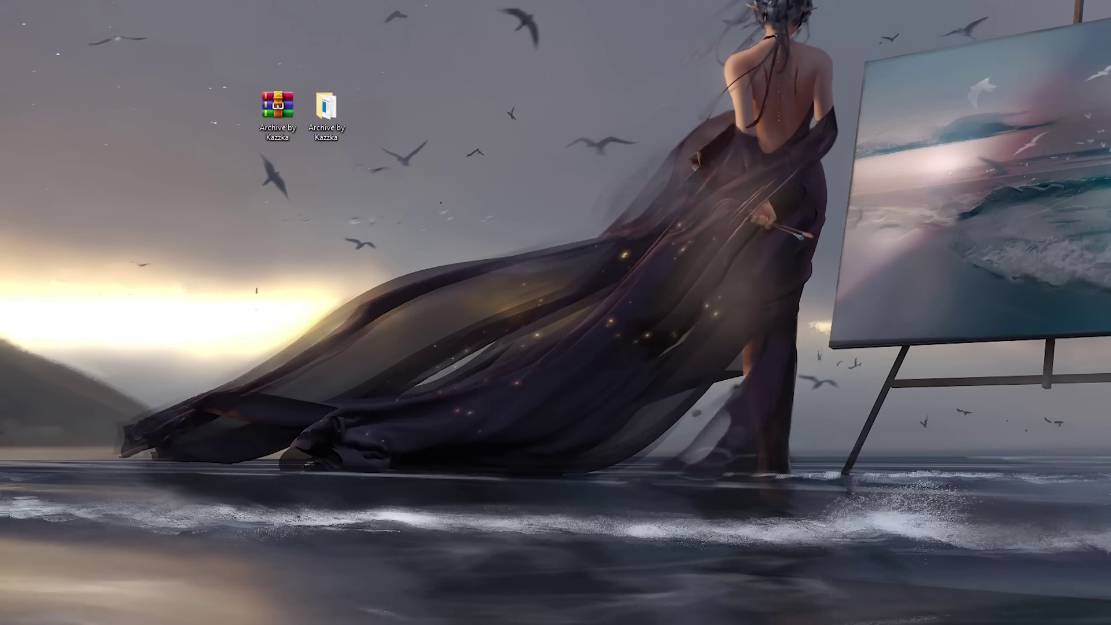
# In File Explorer, browse to the game folder E:\Games\Battle.net\BattleGames\Call of Duty\_retail_.
pyautogui.press('super+e')
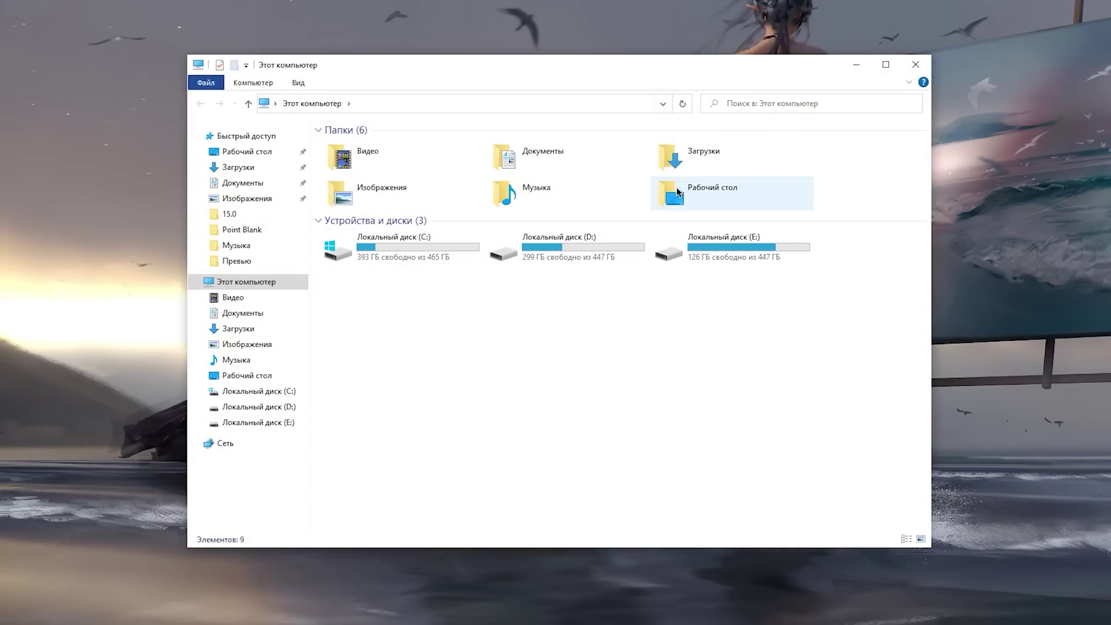
pyautogui.doubleClick(724, 246)
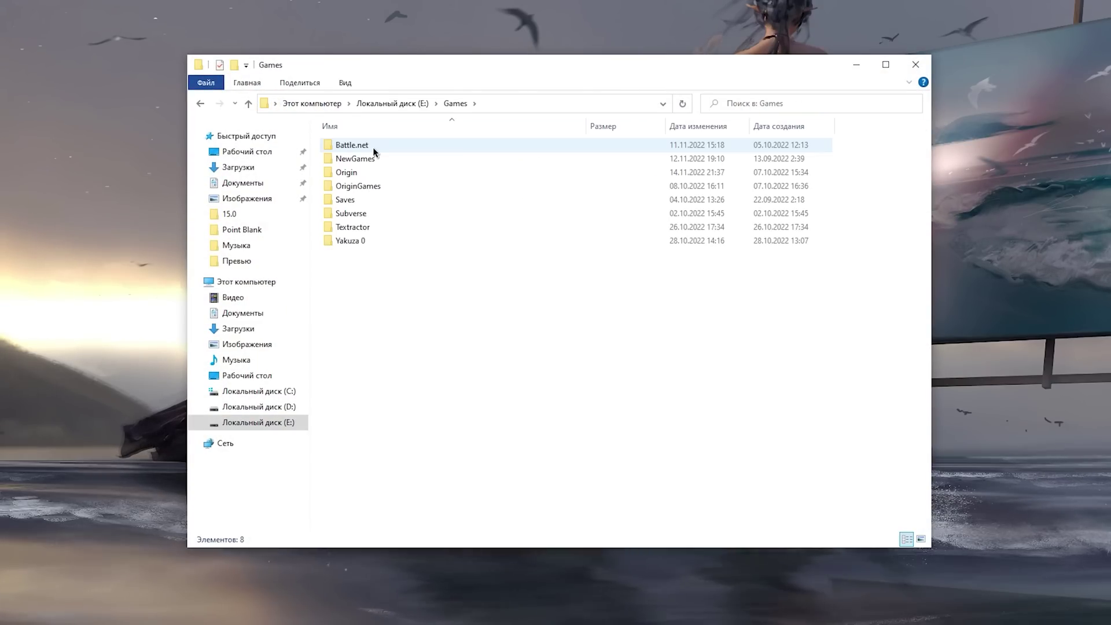
pyautogui.doubleClick(343, 145)
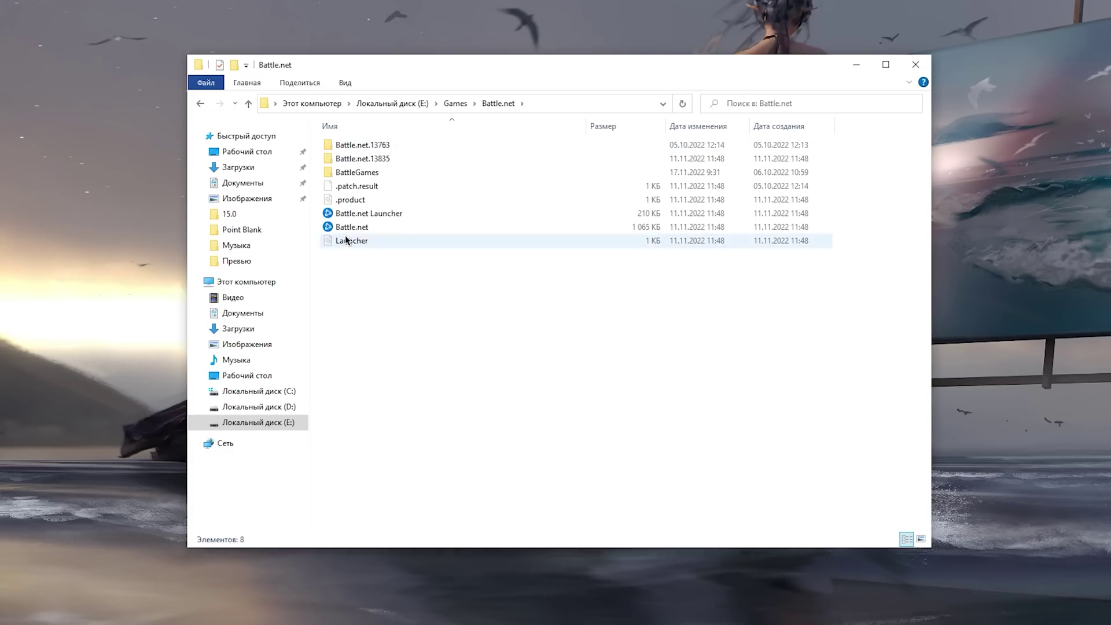
pyautogui.doubleClick(347, 174)
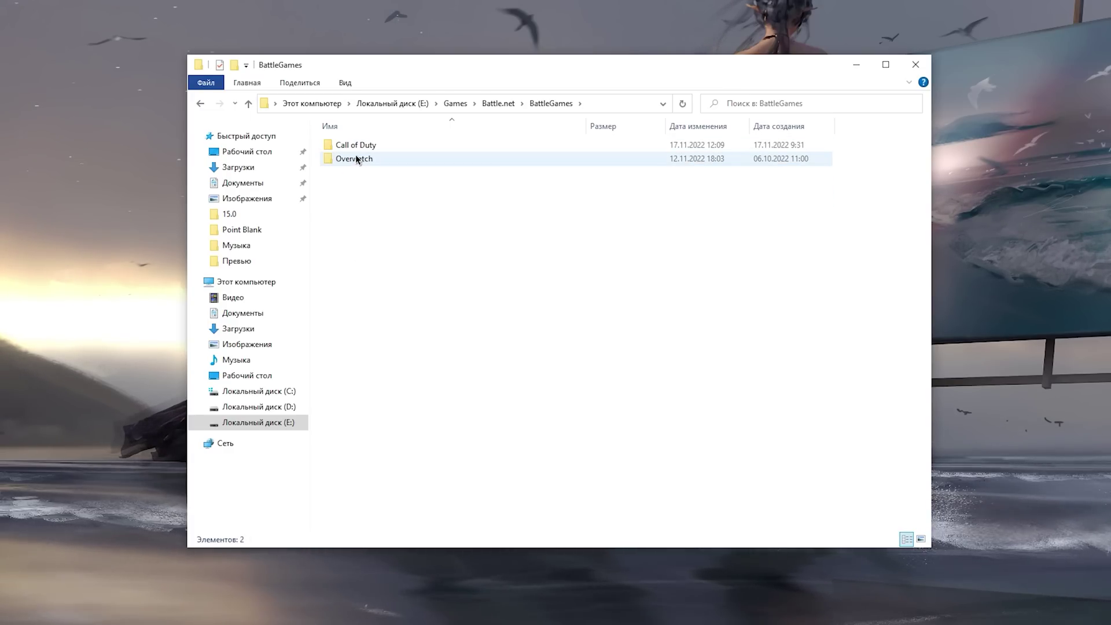
pyautogui.doubleClick(355, 157)
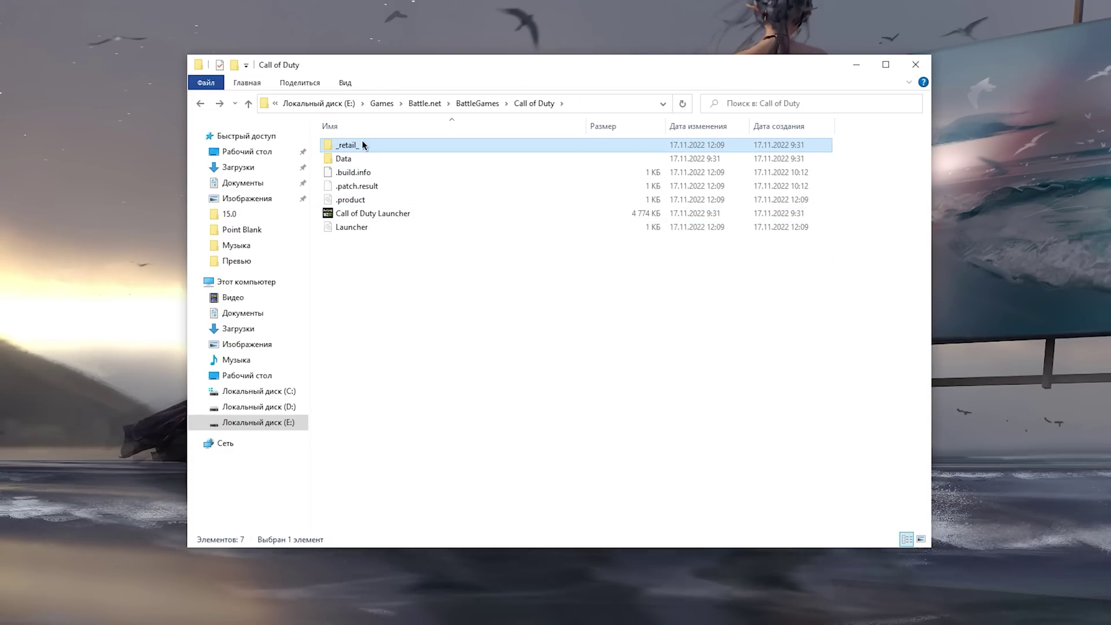
pyautogui.doubleClick(359, 145)
# Find the cod application in the _retail_ folder and open its compatibility properties (Совместимость).
pyautogui.scroll(-5, 411, 260)
pyautogui.scroll(-4, 420, 298)
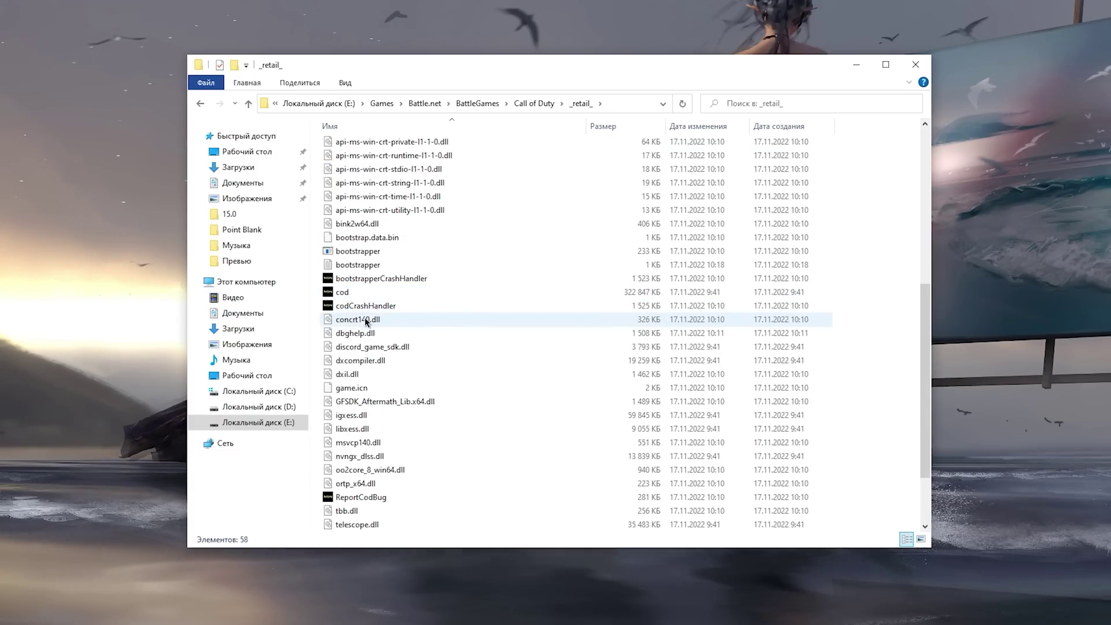
pyautogui.click(347, 295)
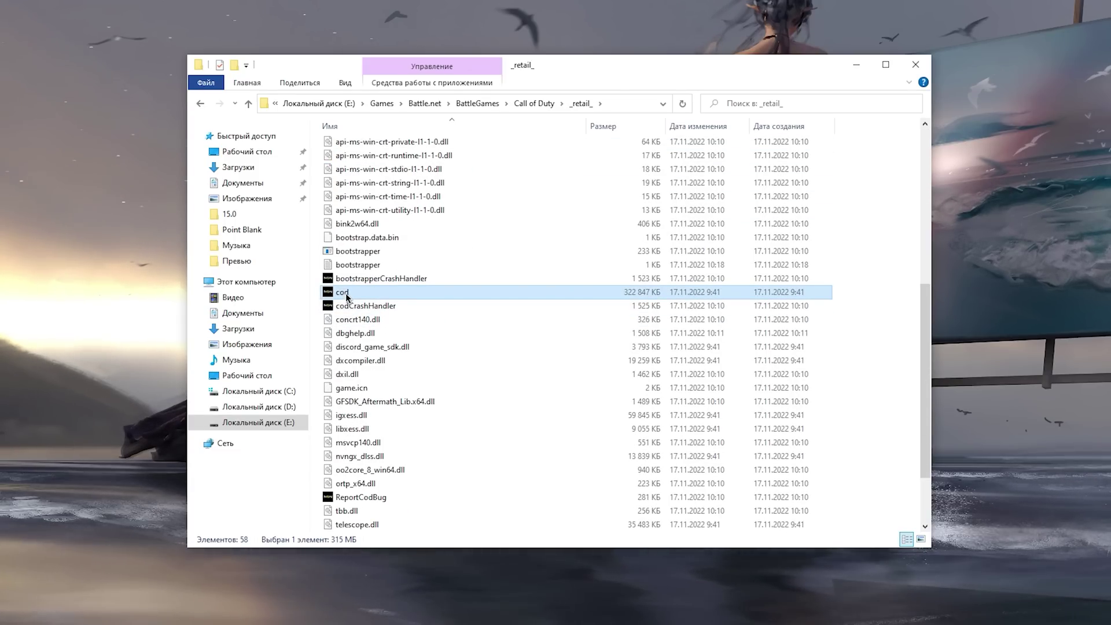
pyautogui.rightClick(347, 297)
pyautogui.click(424, 568)
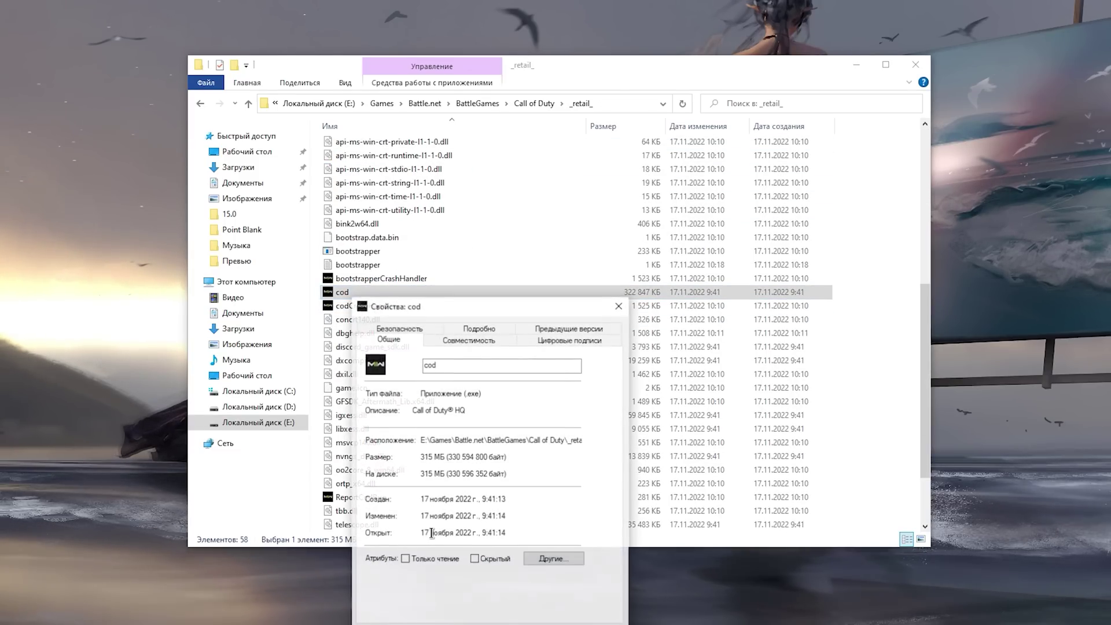
pyautogui.click(454, 191)
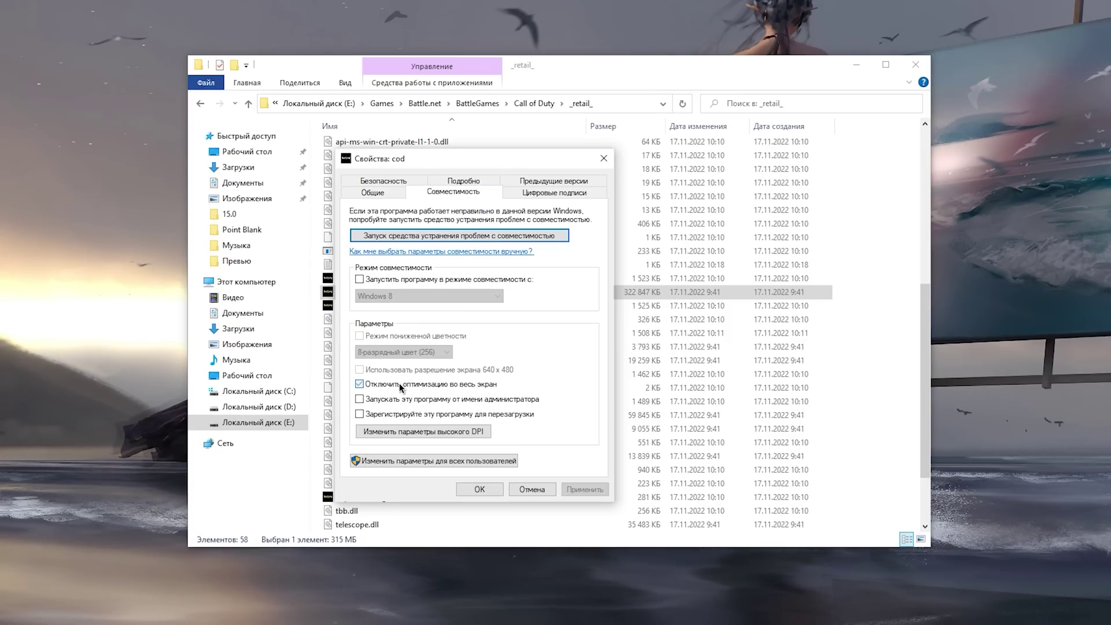
# Override the high-DPI scaling mode for cod, with scaling performed by Приложение, and apply the compatibility properties.
pyautogui.click(403, 438)
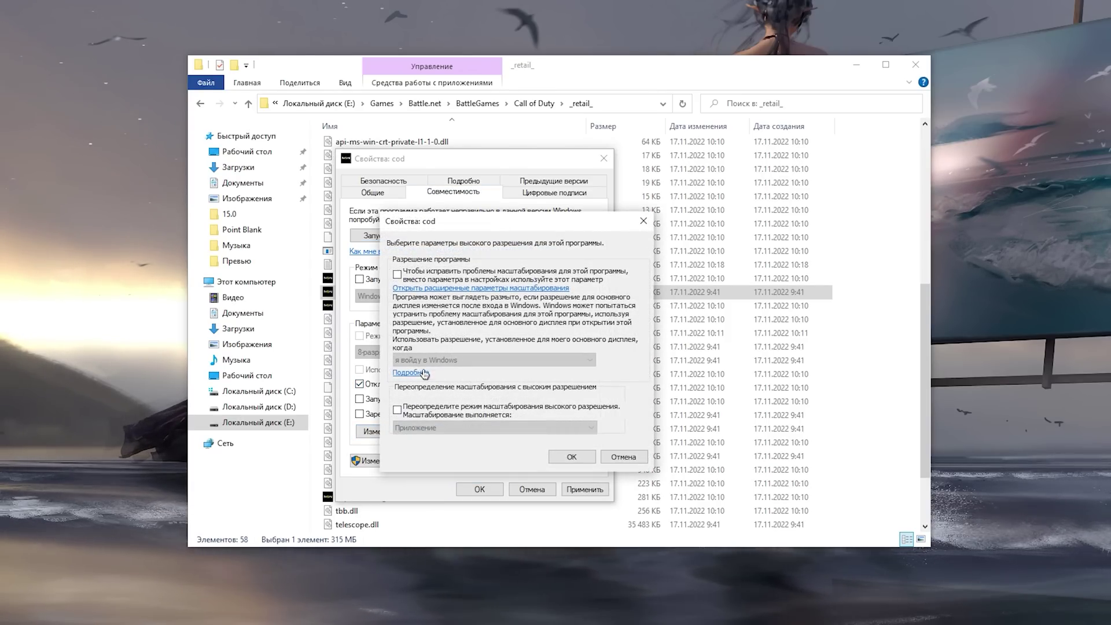
pyautogui.click(431, 410)
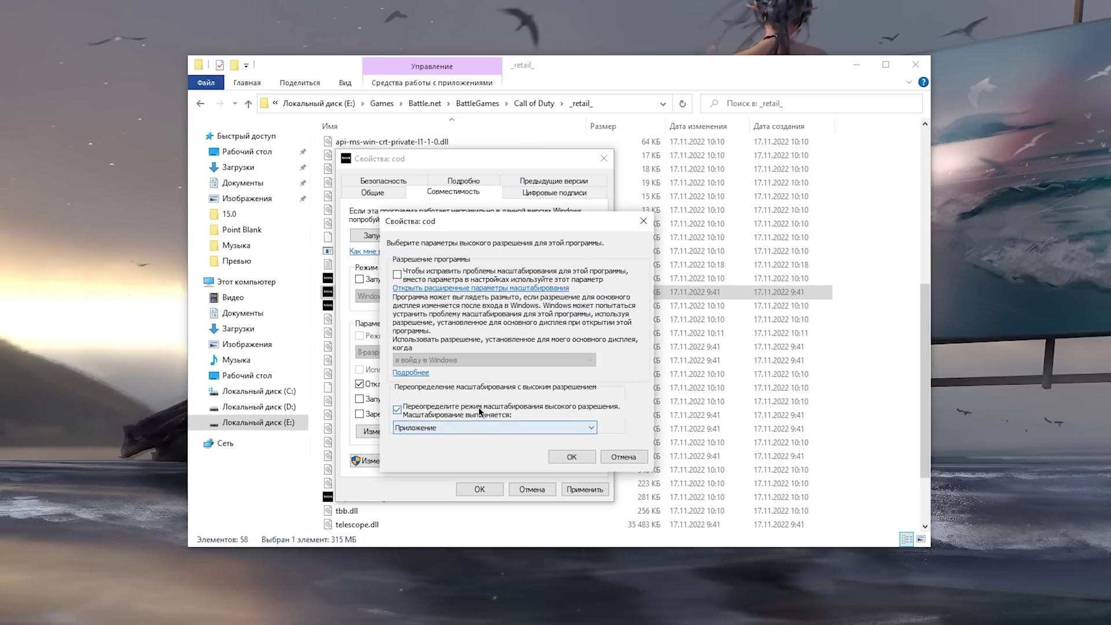
pyautogui.click(586, 462)
pyautogui.click(585, 490)
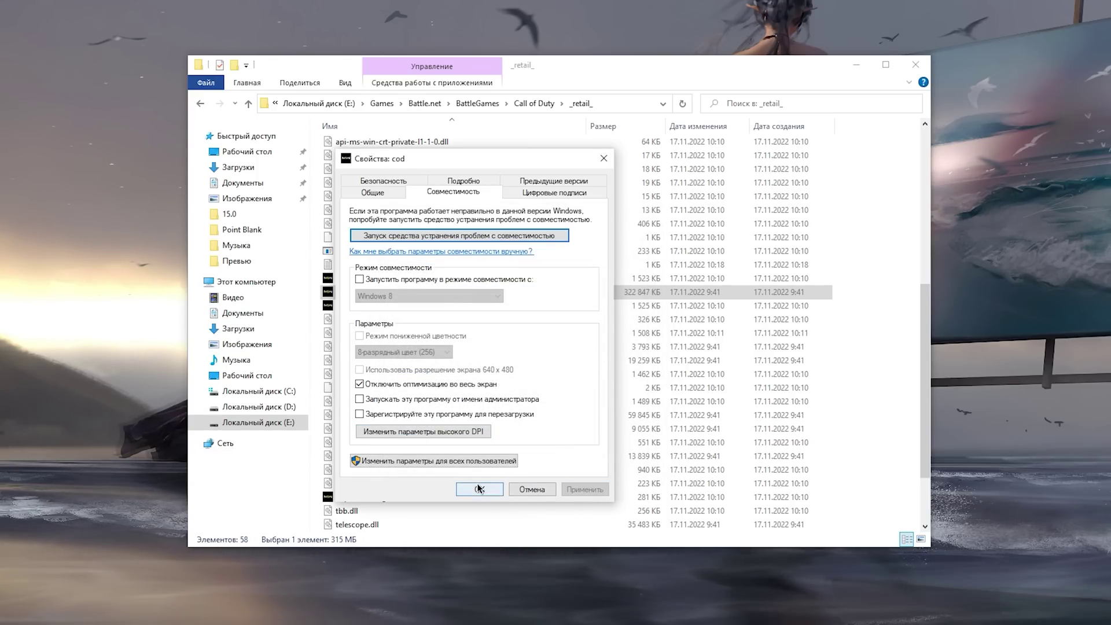
pyautogui.click(480, 489)
# Copy the full path of the _retail_ game folder.
pyautogui.click(621, 107)
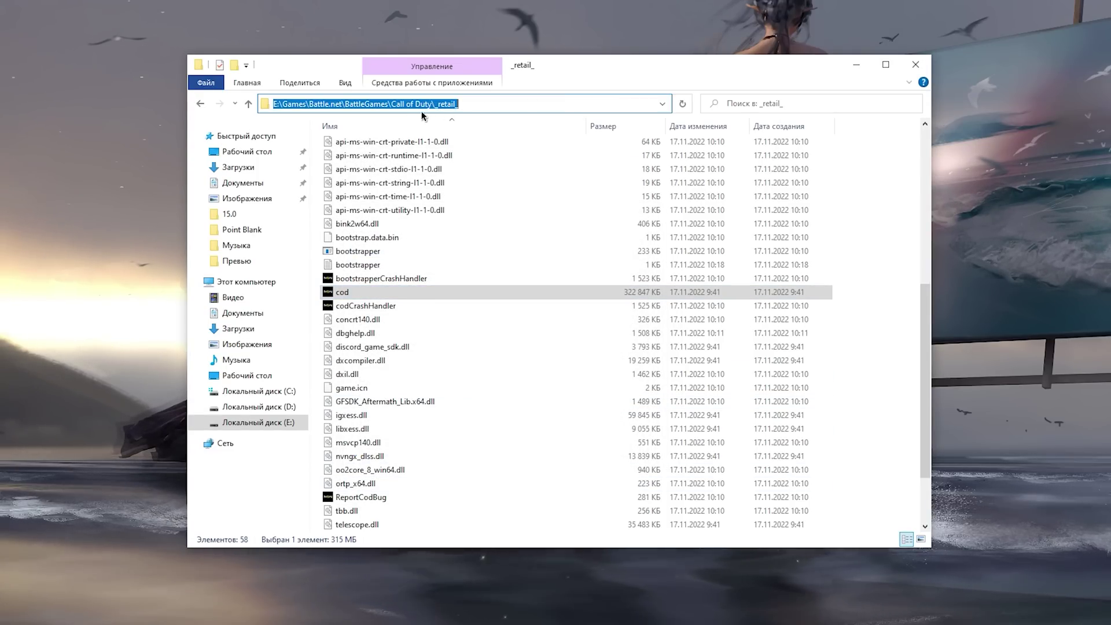
pyautogui.rightClick(408, 108)
pyautogui.click(458, 144)
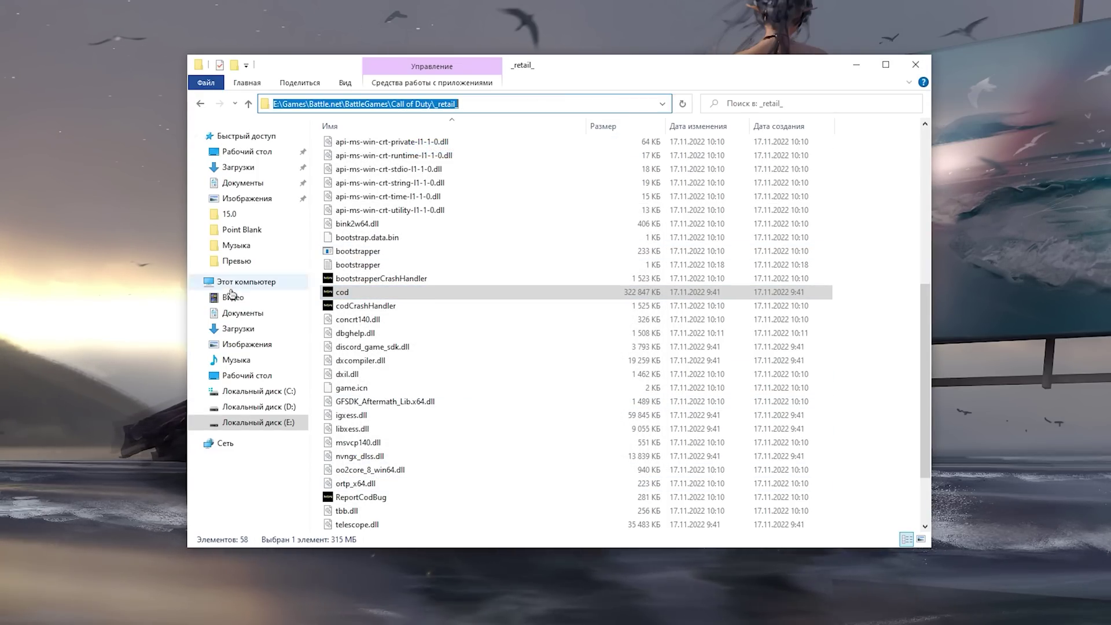
# Find and open the Windows graphics settings (Настройки графики), and switch hardware-accelerated GPU scheduling on and back off.
pyautogui.click(47, 616)
pyautogui.write('настройки графики')
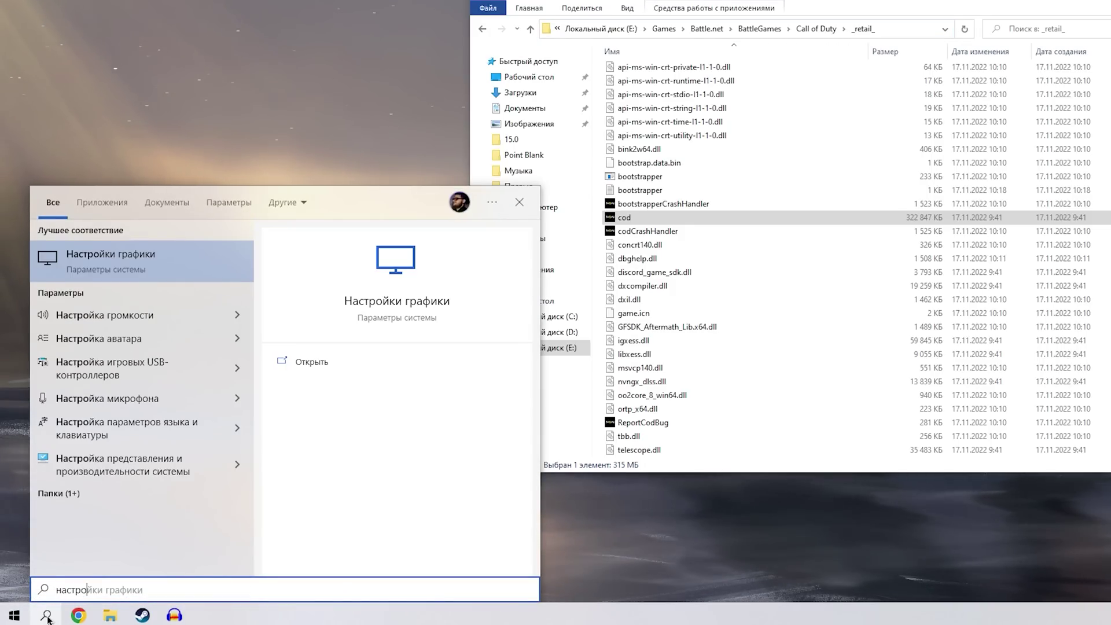
pyautogui.press('Return')
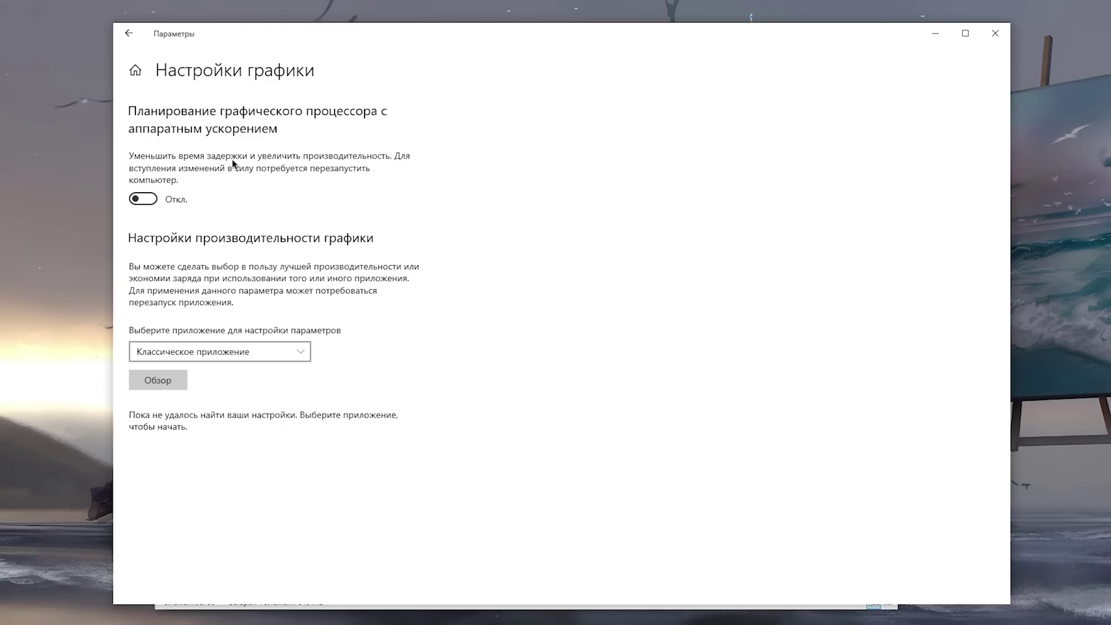
pyautogui.click(140, 200)
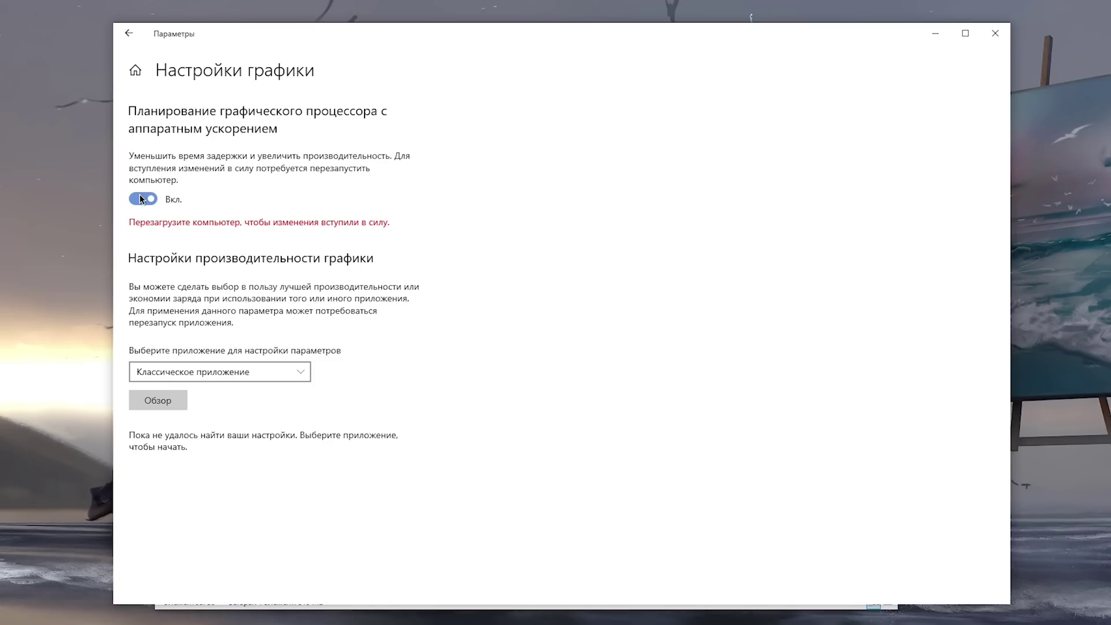
pyautogui.click(140, 200)
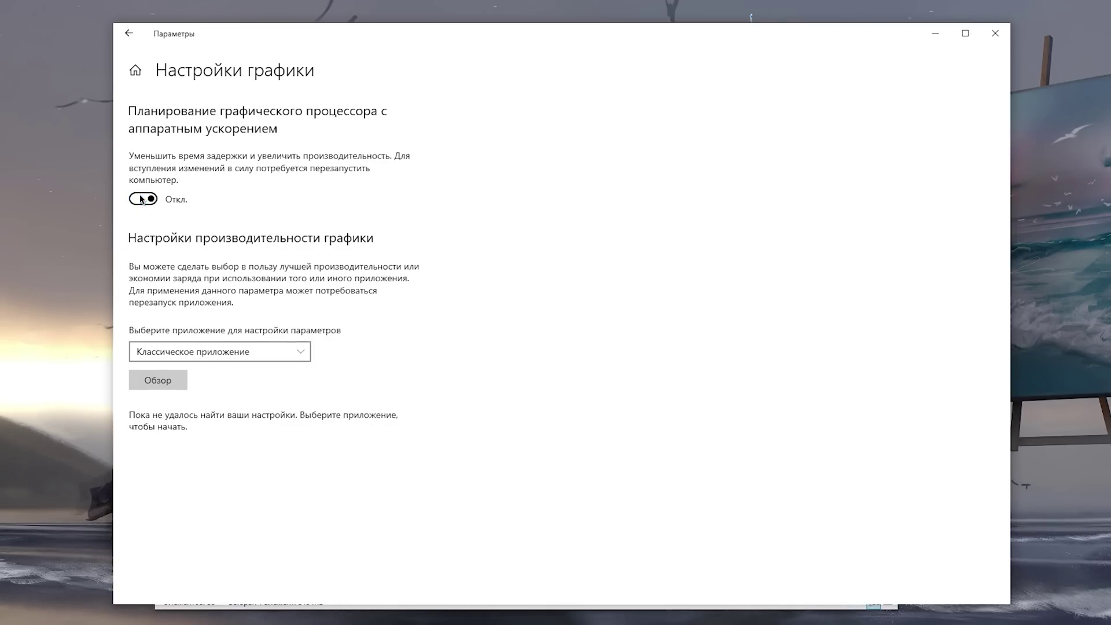
# Add cod from E:\Games\Battle.net\BattleGames\Call of Duty\_retail_ as a classic application and save its graphics preference as Высокая производительность.
pyautogui.click(161, 385)
pyautogui.click(385, 52)
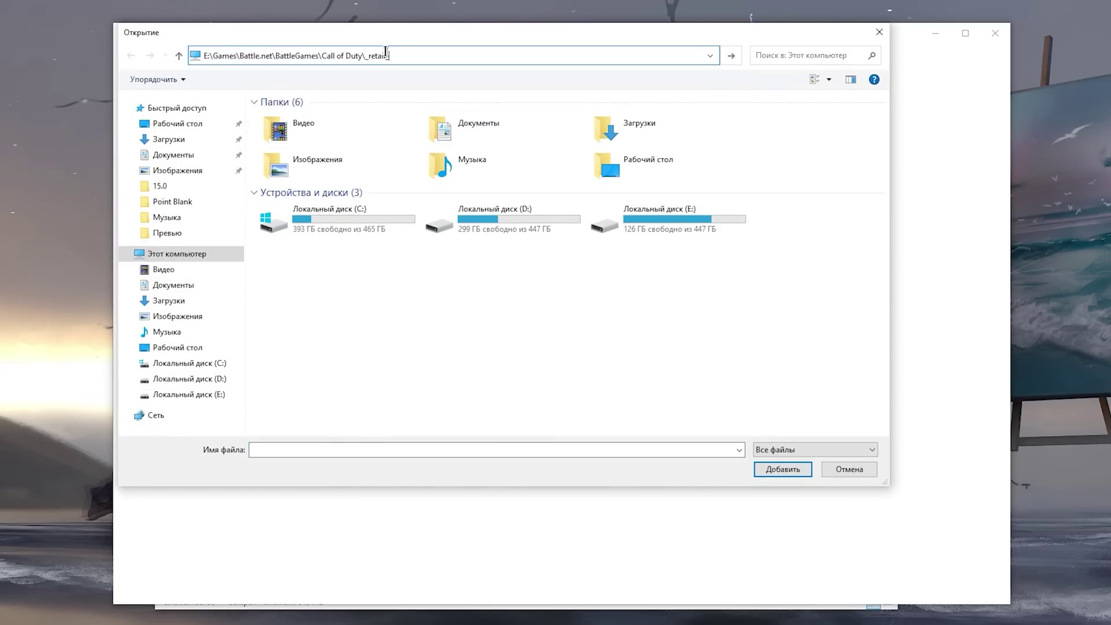
pyautogui.press('Return')
pyautogui.click(385, 239)
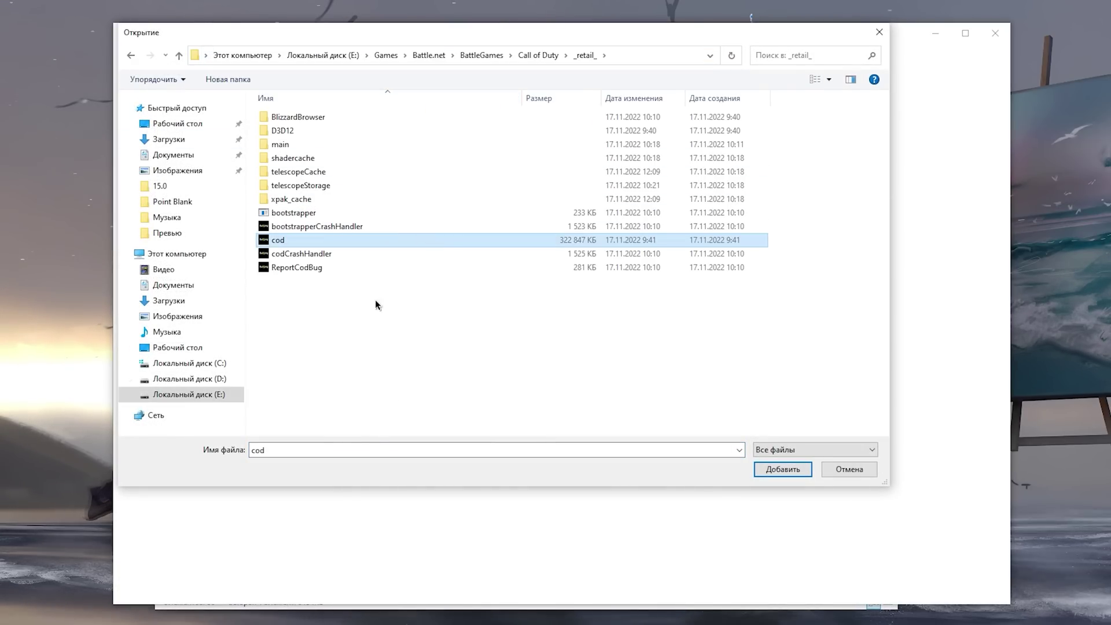
pyautogui.click(783, 469)
pyautogui.click(323, 483)
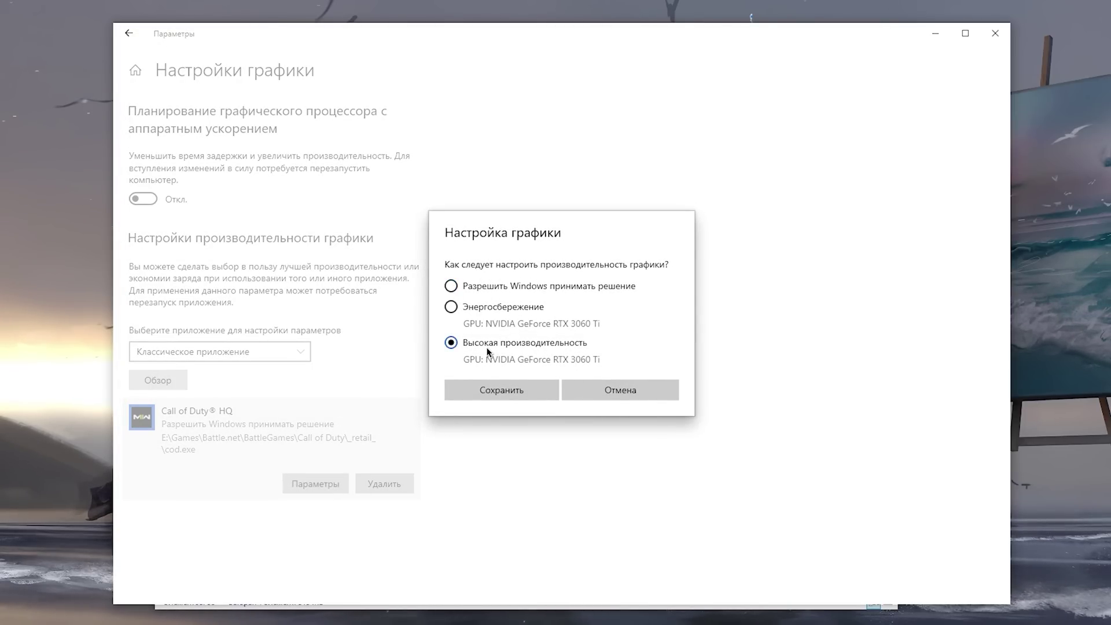
pyautogui.click(506, 387)
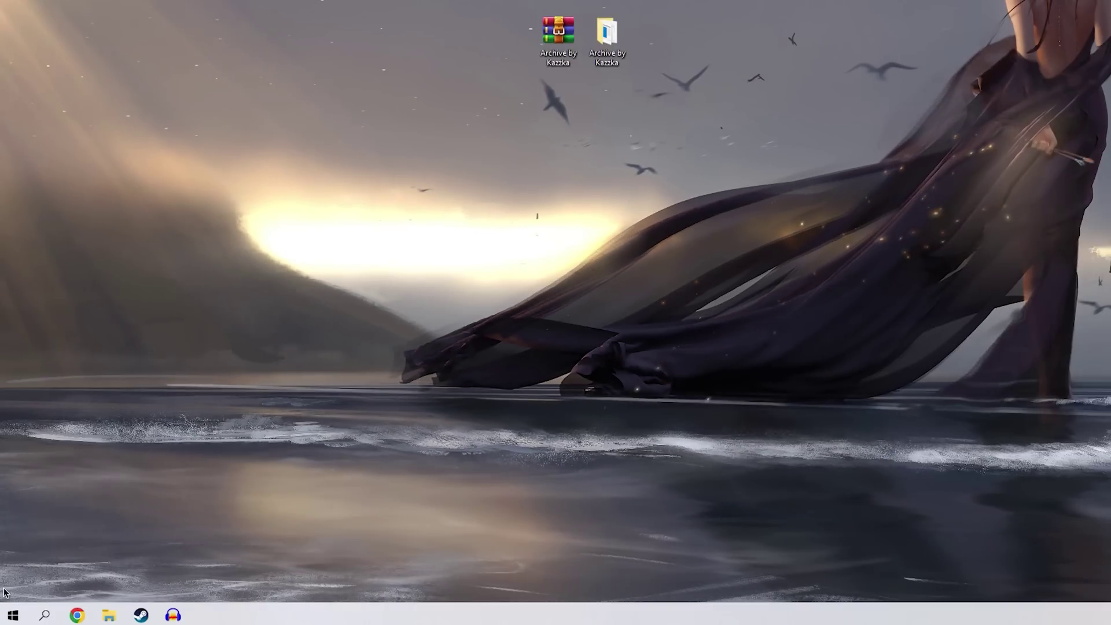
# In Device Manager, find the high-precision event timer (Высокоточный таймер событий) among the system devices and show its available actions.
pyautogui.rightClick(2, 617)
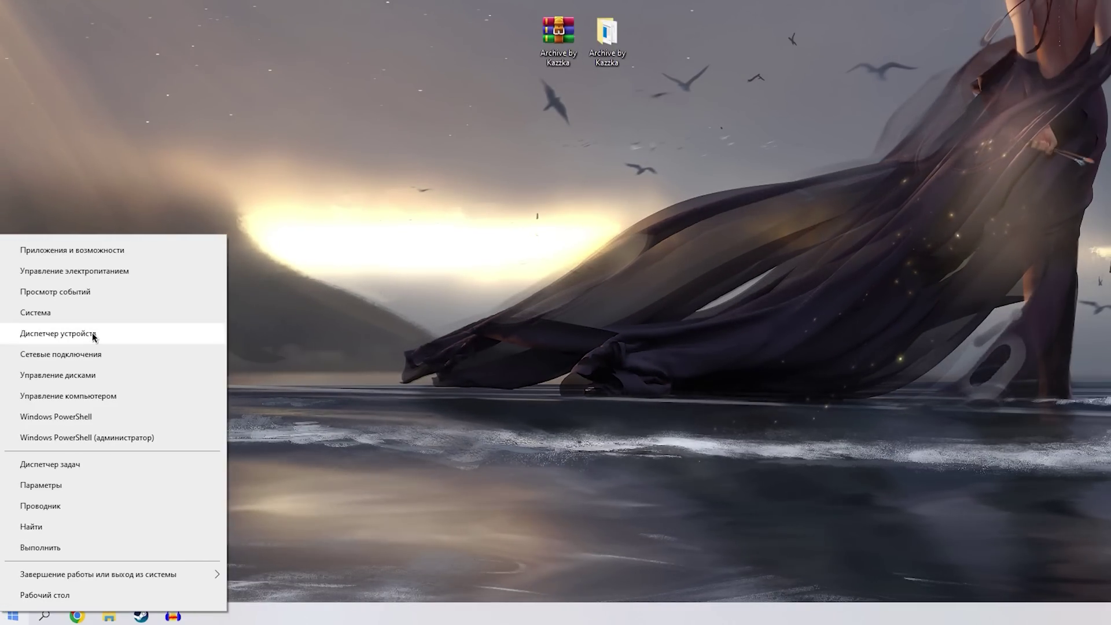
pyautogui.click(93, 335)
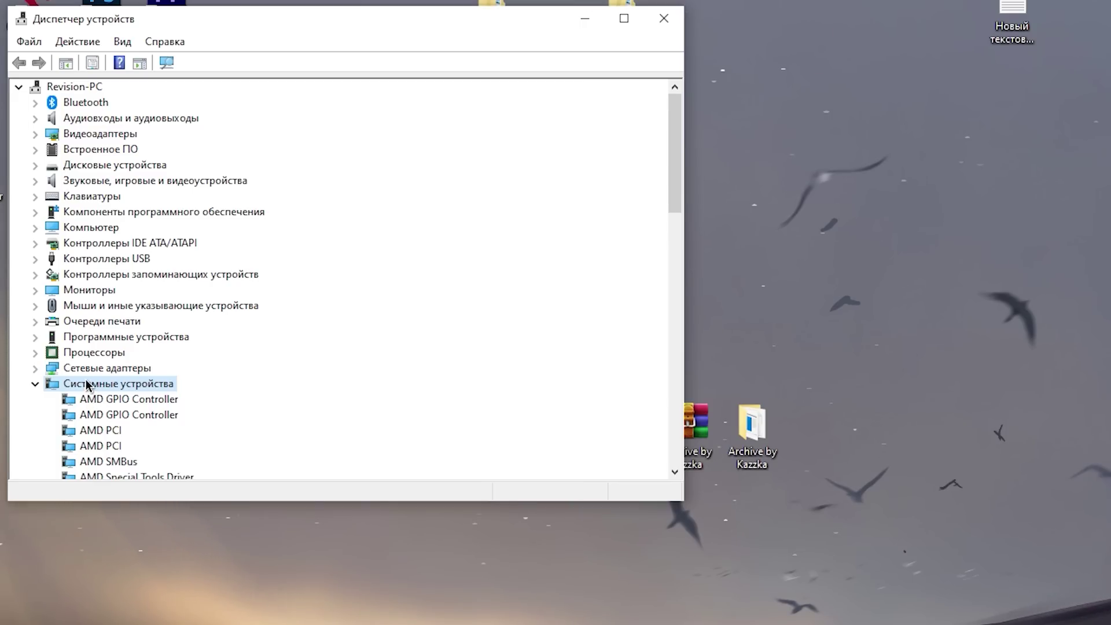
pyautogui.scroll(-7, 88, 385)
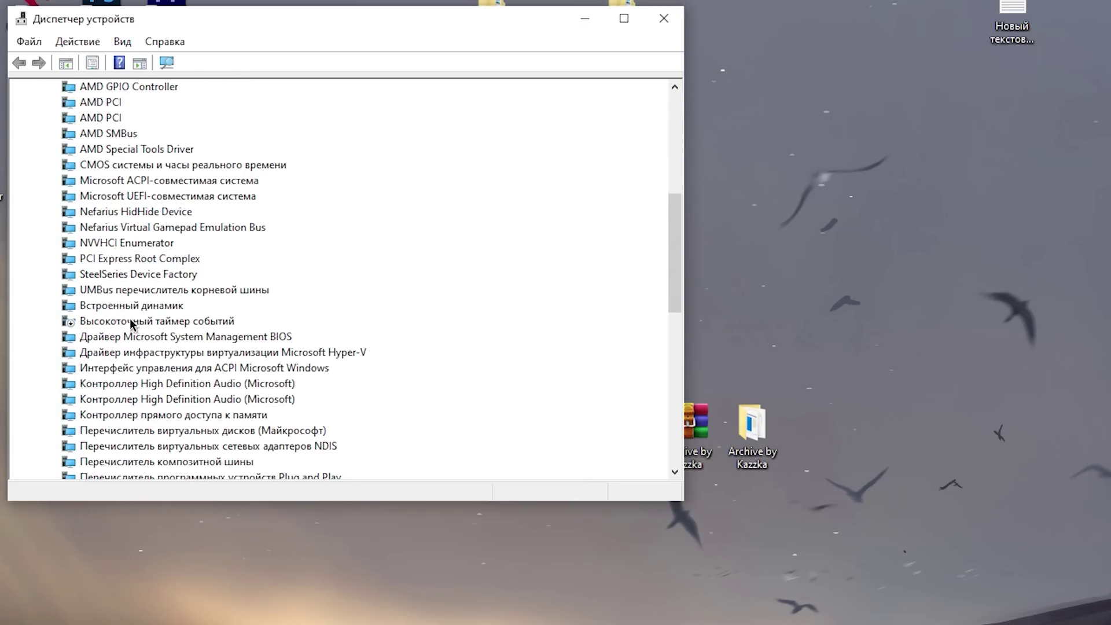
pyautogui.click(134, 322)
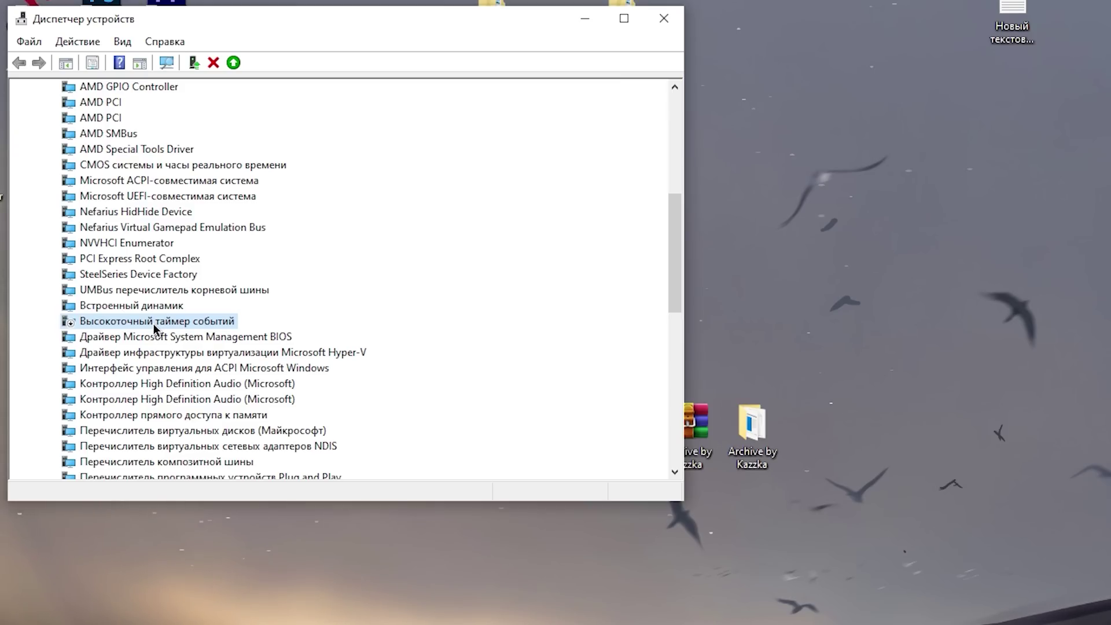
pyautogui.rightClick(154, 326)
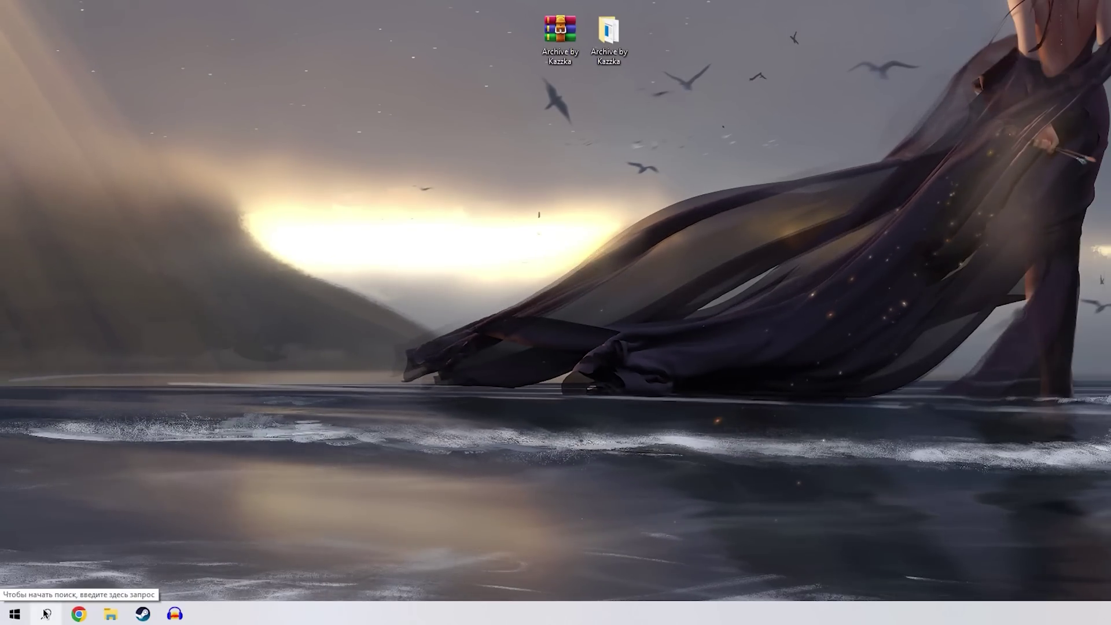
# Open Xbox Game Bar, toggle background recording during games in its clip and capture settings, and close it.
pyautogui.click(46, 614)
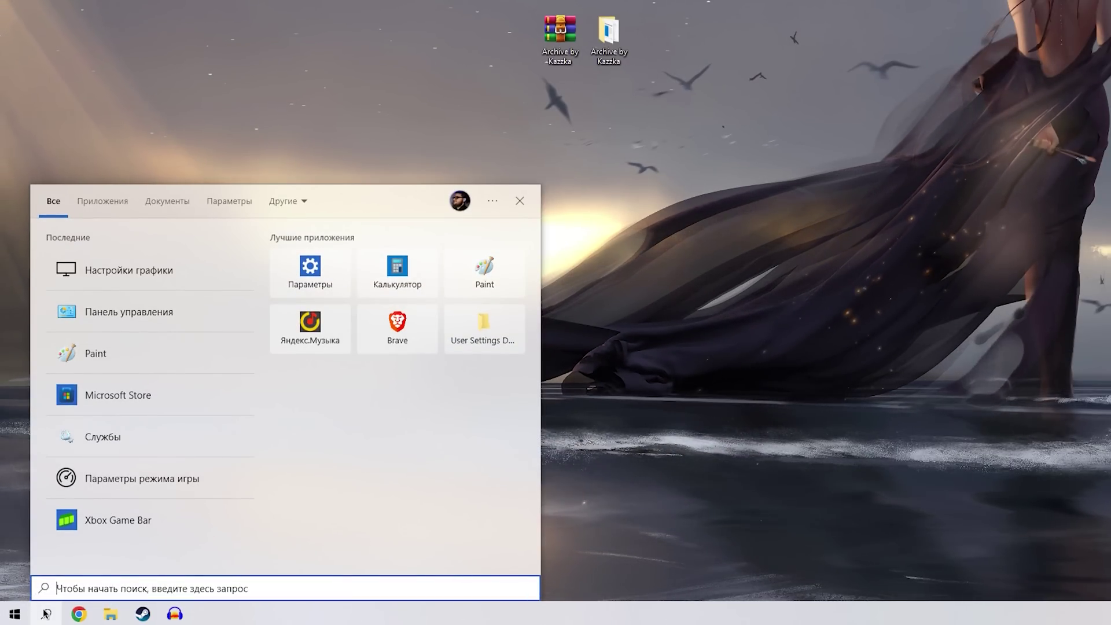
pyautogui.write('xbox')
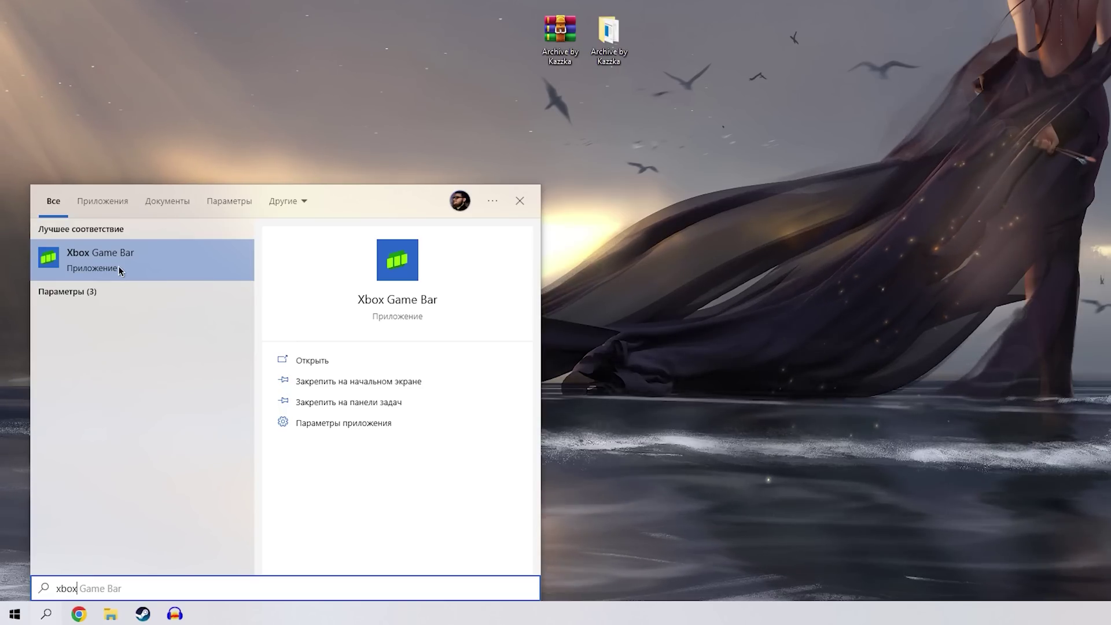
pyautogui.click(118, 266)
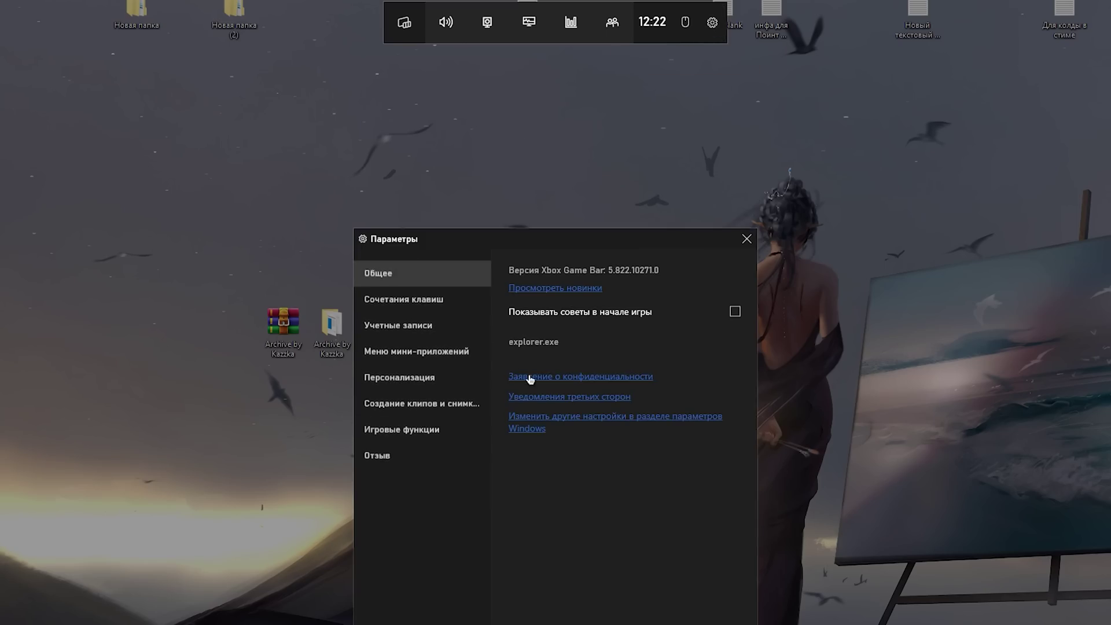
pyautogui.click(406, 403)
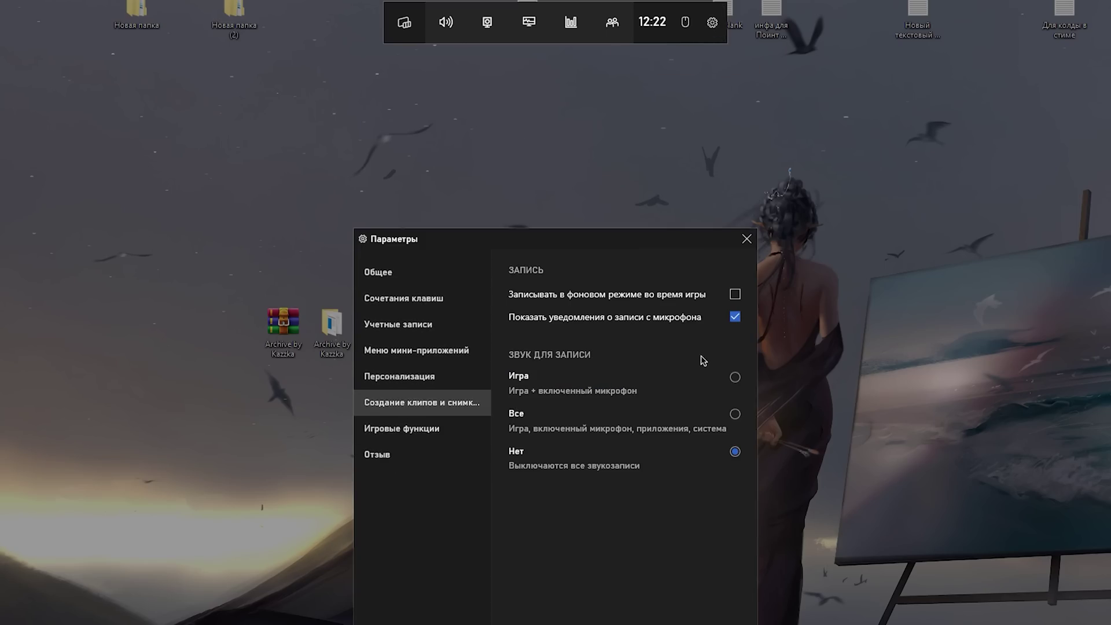
pyautogui.click(735, 294)
pyautogui.click(750, 241)
pyautogui.click(795, 312)
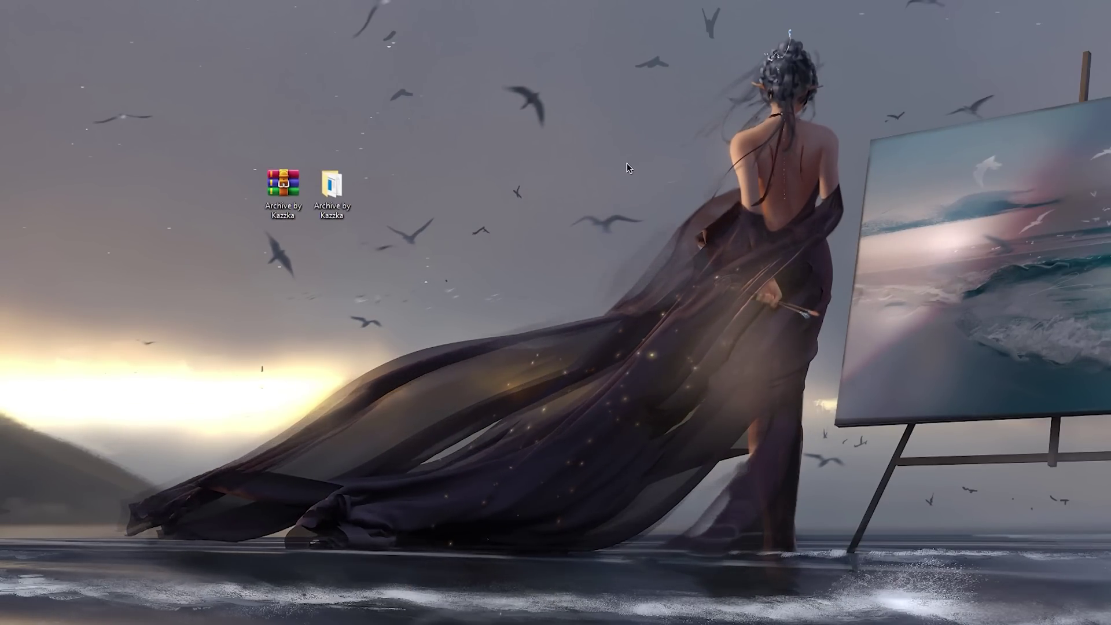
# Open the NVIDIA Control Panel and go to the 3D settings management page (Управление параметрами 3D).
pyautogui.rightClick(621, 129)
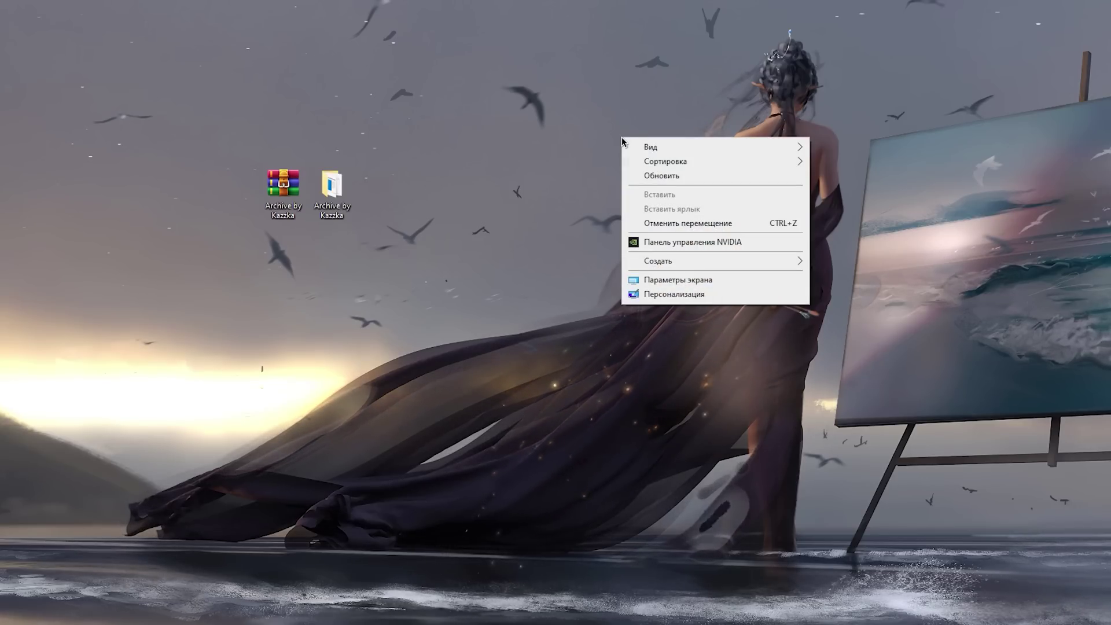
pyautogui.click(717, 245)
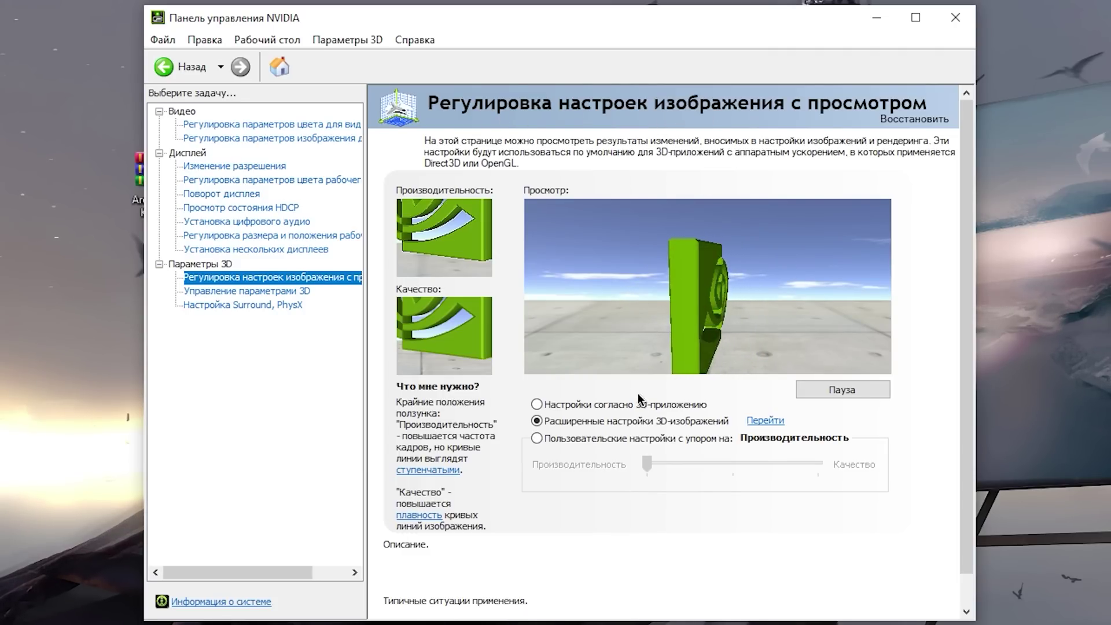
pyautogui.moveTo(579, 445)
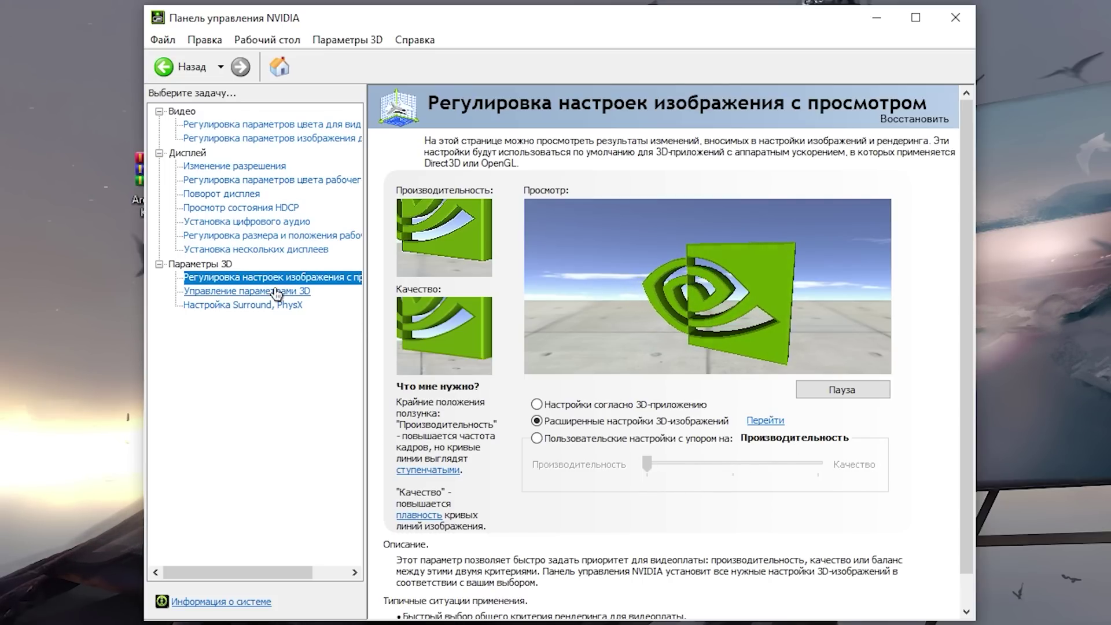
pyautogui.click(243, 291)
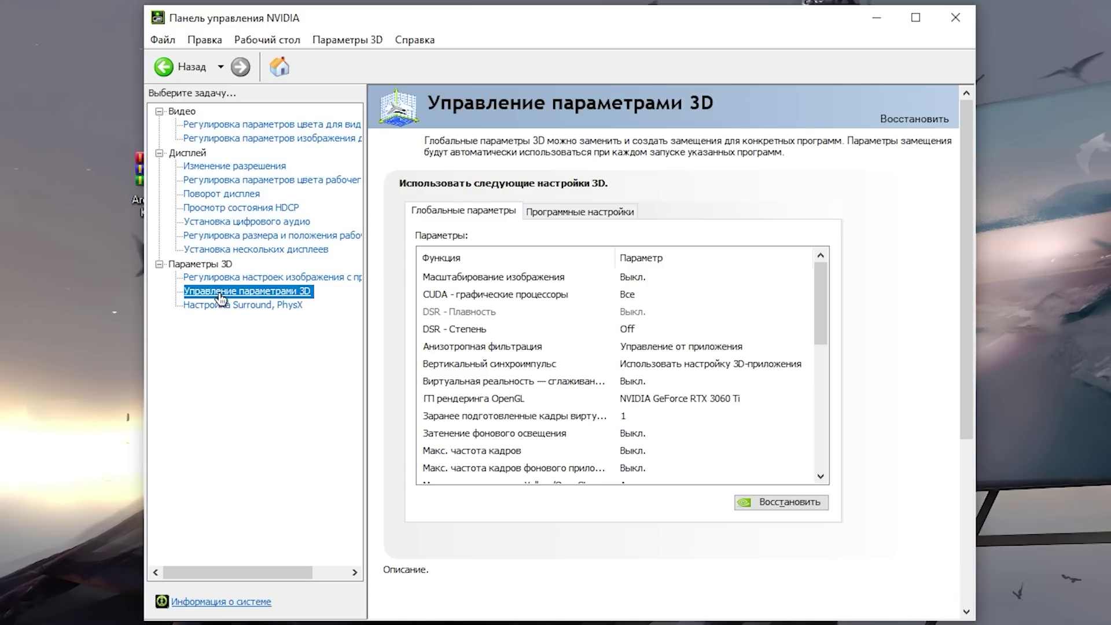
# Examine the per-program 3D settings, including the list of programs and the option to add one.
pyautogui.click(555, 213)
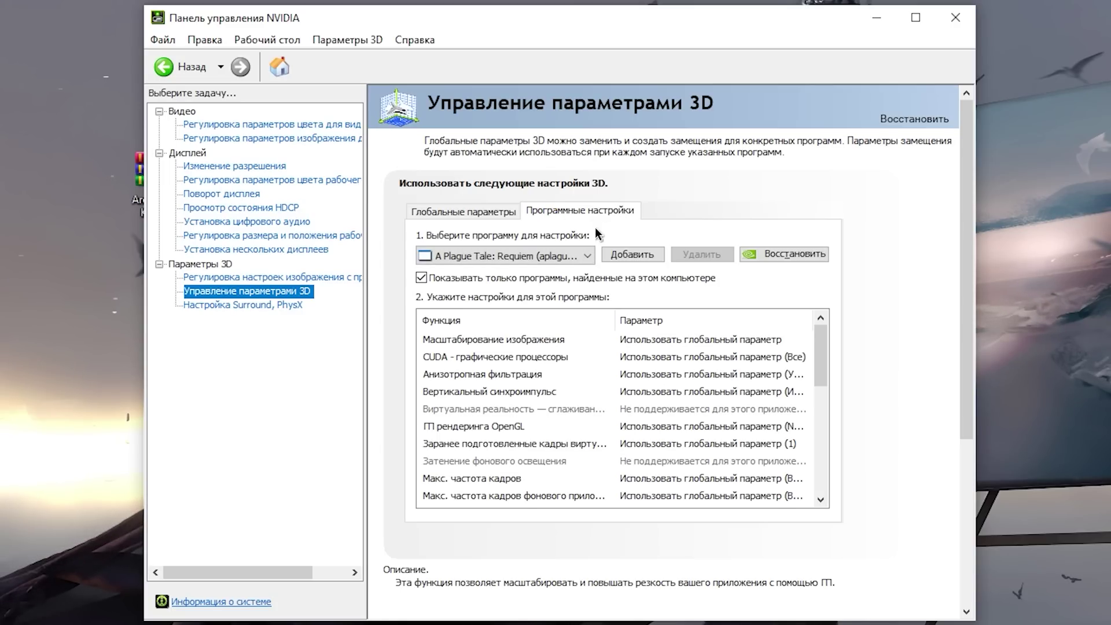
pyautogui.click(562, 255)
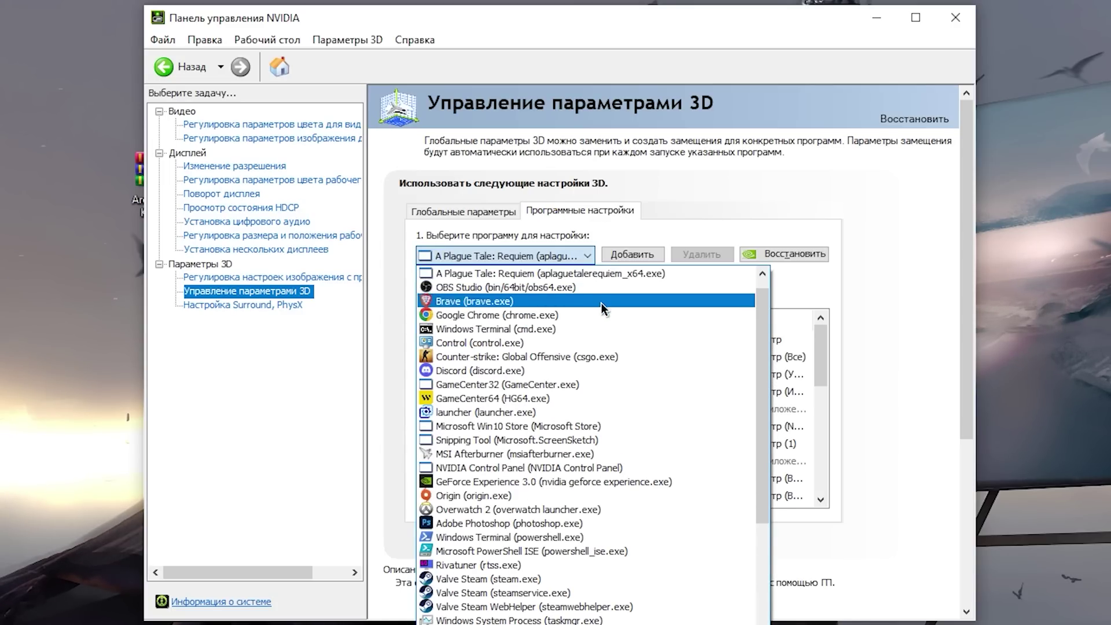
pyautogui.click(626, 257)
pyautogui.click(627, 256)
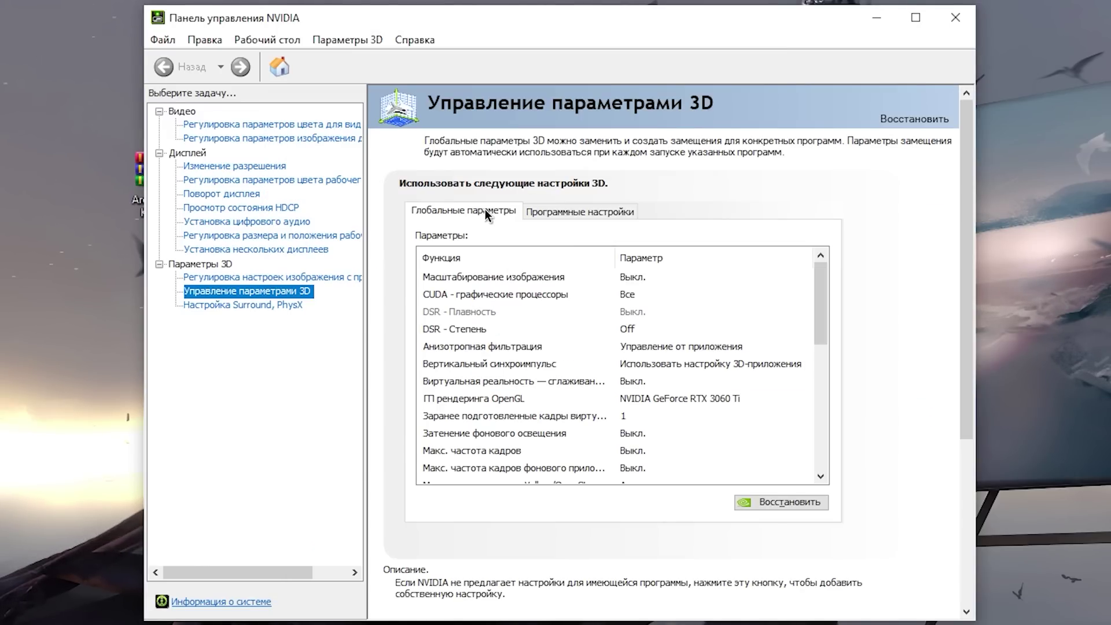
# Review the available options for anisotropic filtering (Анизотропная фильтрация) and vertical sync (Вертикальный синхроимпульс) in the global 3D parameters.
pyautogui.click(645, 345)
pyautogui.click(645, 345)
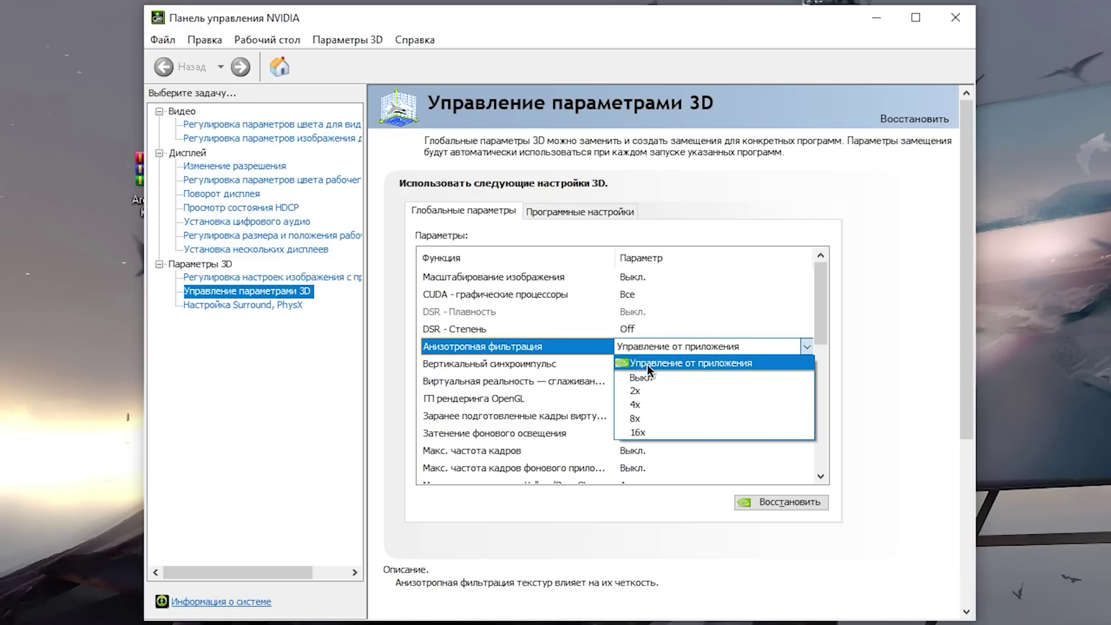
pyautogui.click(894, 377)
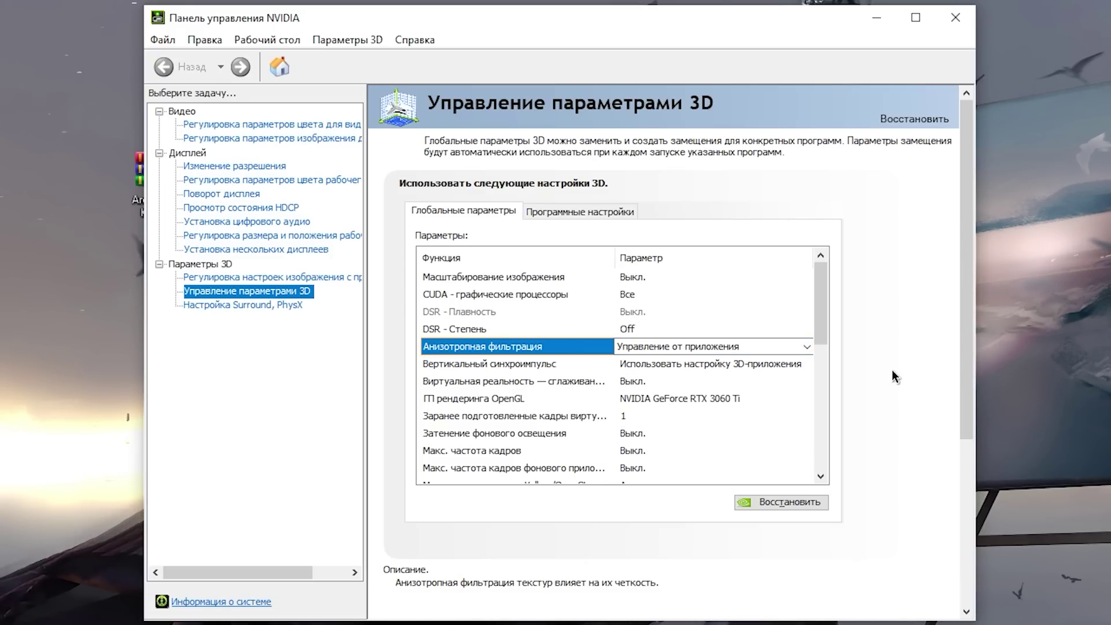
pyautogui.click(663, 364)
pyautogui.click(663, 364)
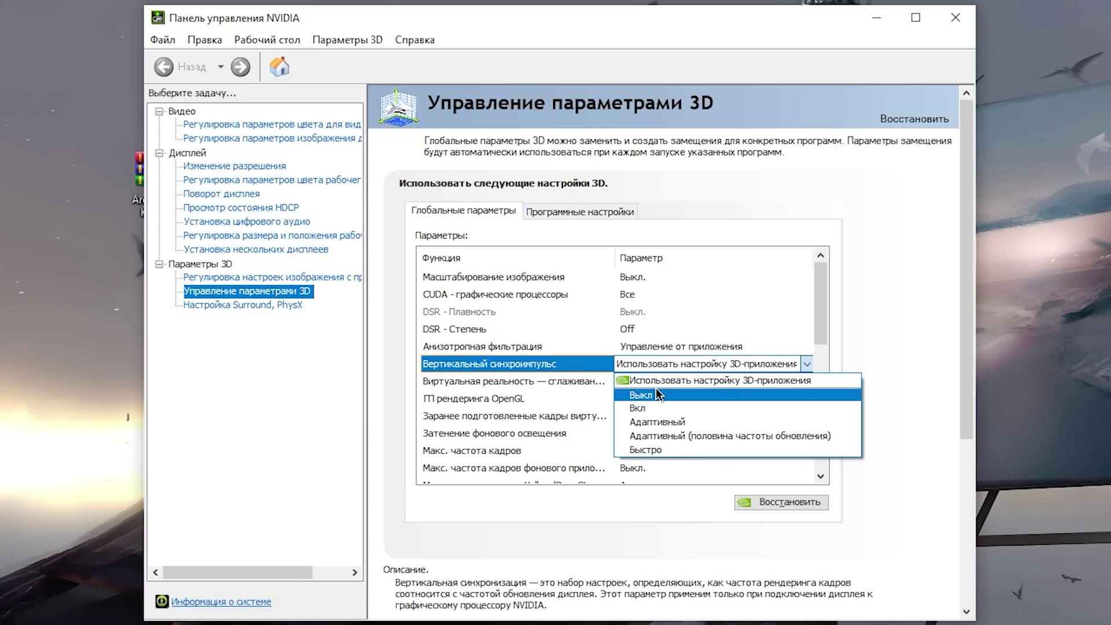
pyautogui.click(919, 331)
# Choose NVIDIA GeForce RTX 3060 Ti as the OpenGL rendering GPU (ГП рендеринга OpenGL).
pyautogui.scroll(-1, 512, 356)
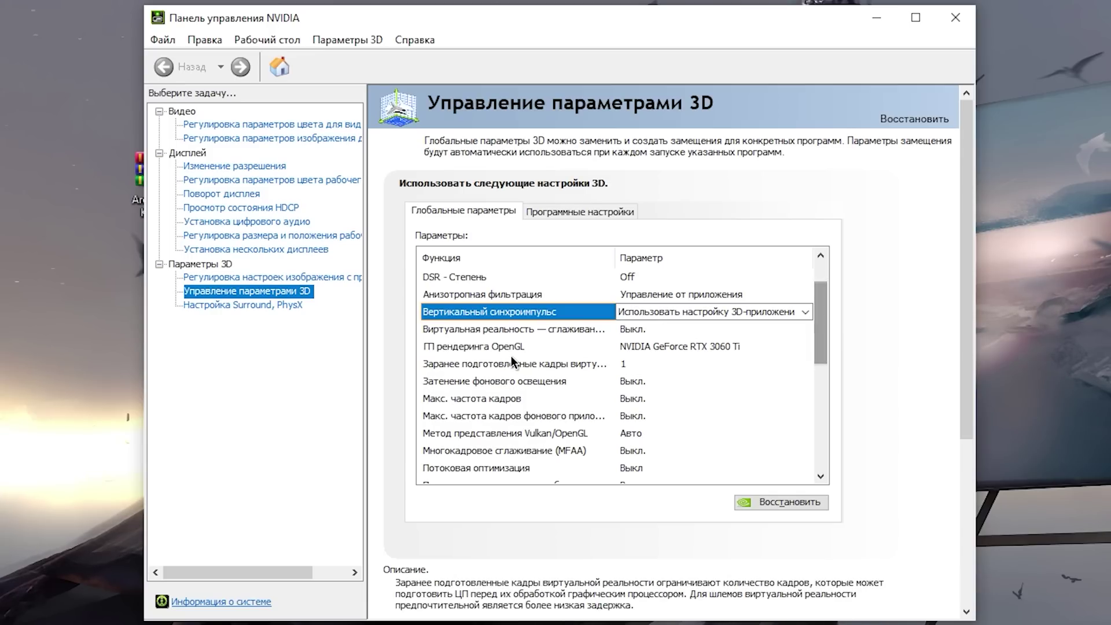
pyautogui.click(704, 347)
pyautogui.click(698, 349)
pyautogui.click(677, 380)
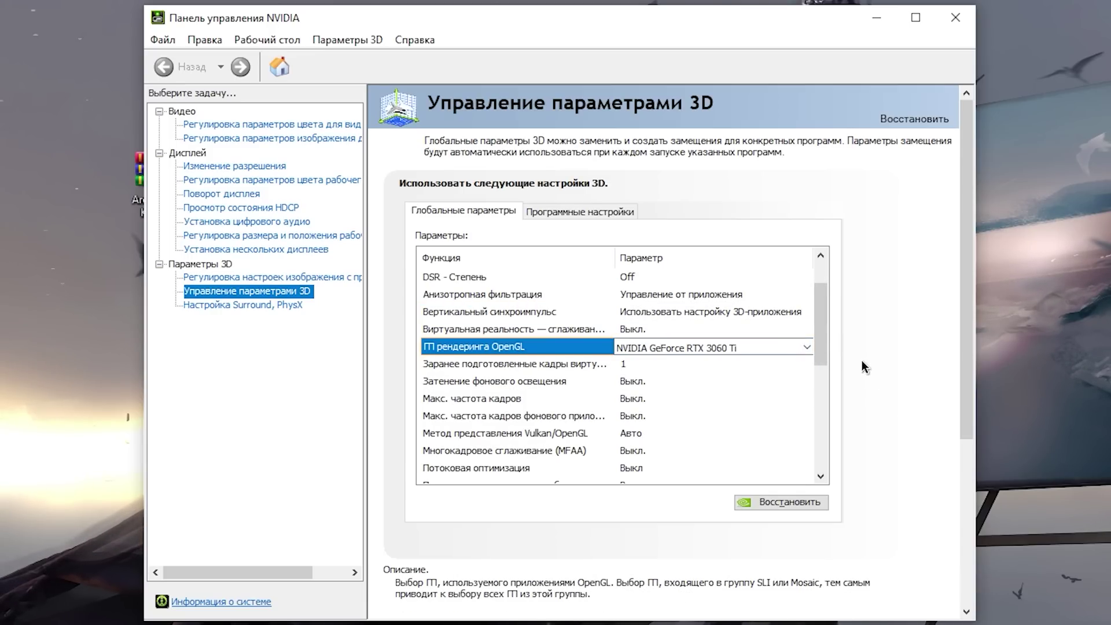
# Check the preferred refresh rate setting and set the low latency mode (Режим низкой задержки) to Ультра.
pyautogui.scroll(-2, 821, 325)
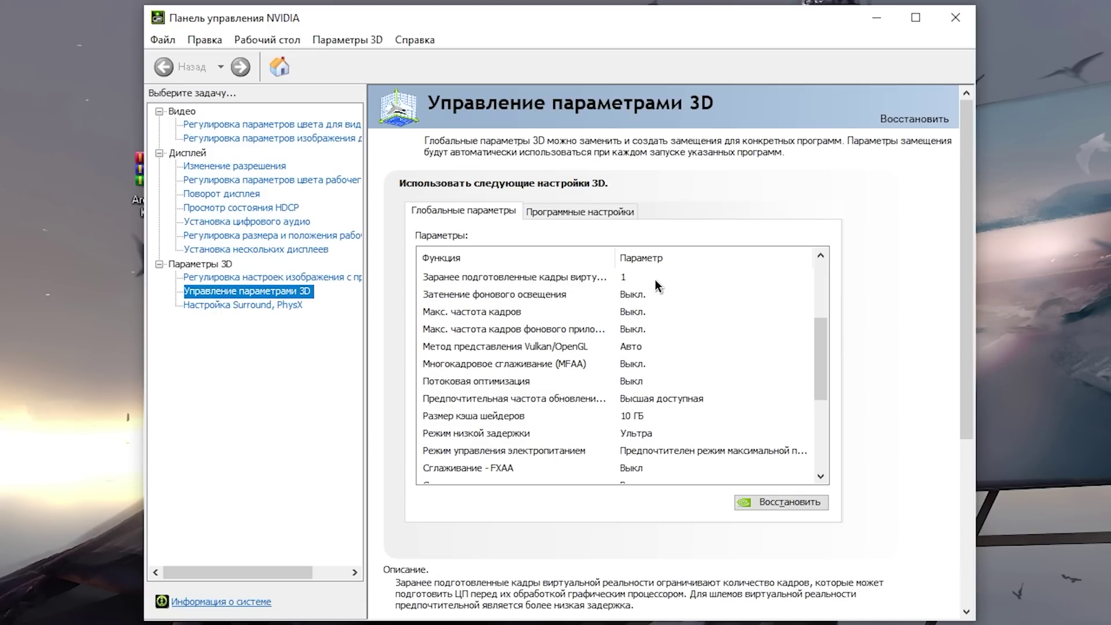
pyautogui.moveTo(825, 349); pyautogui.dragTo(829, 367)
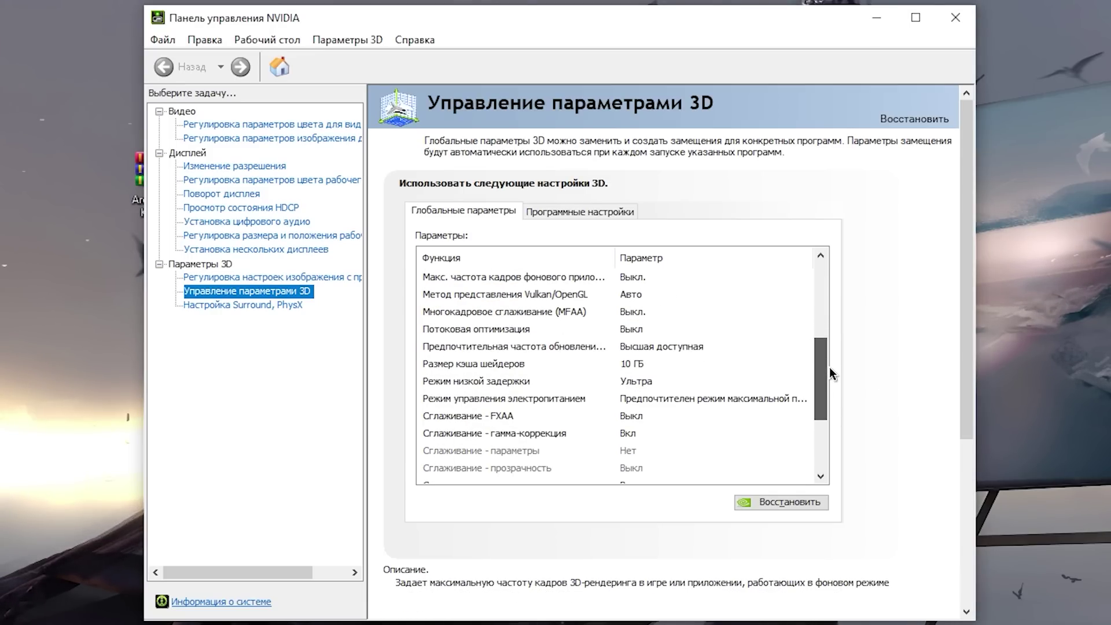
pyautogui.click(647, 349)
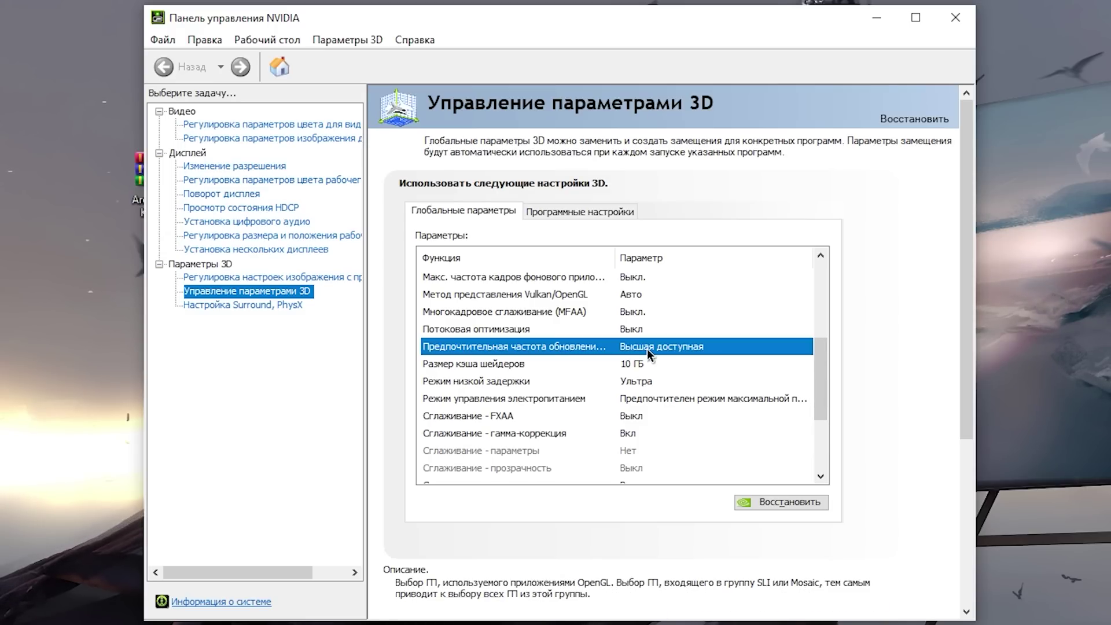
pyautogui.click(905, 363)
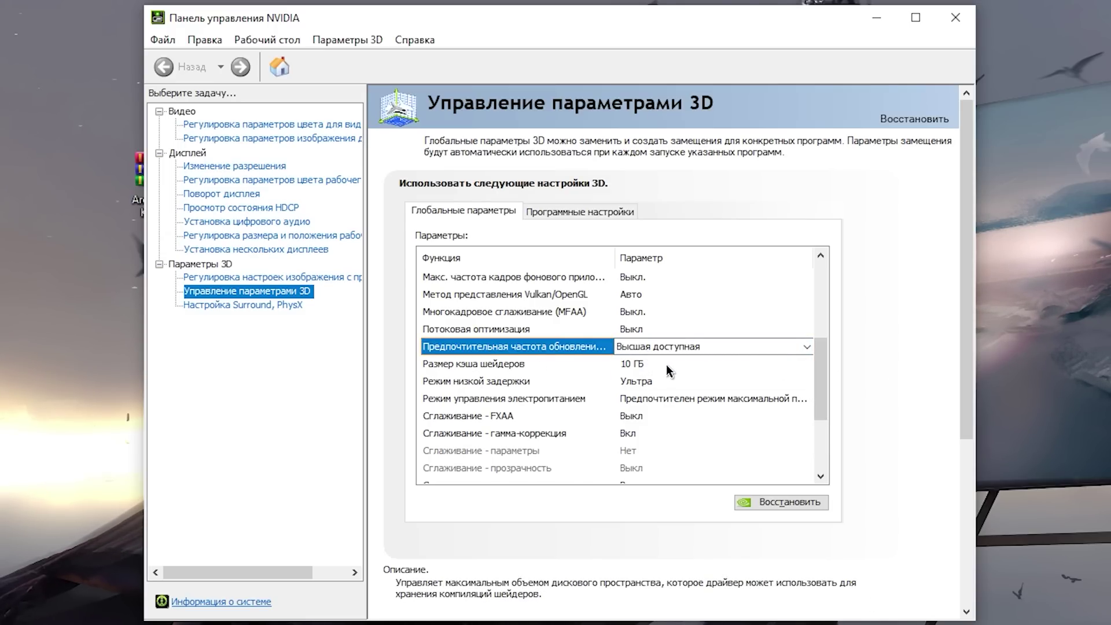
pyautogui.click(636, 383)
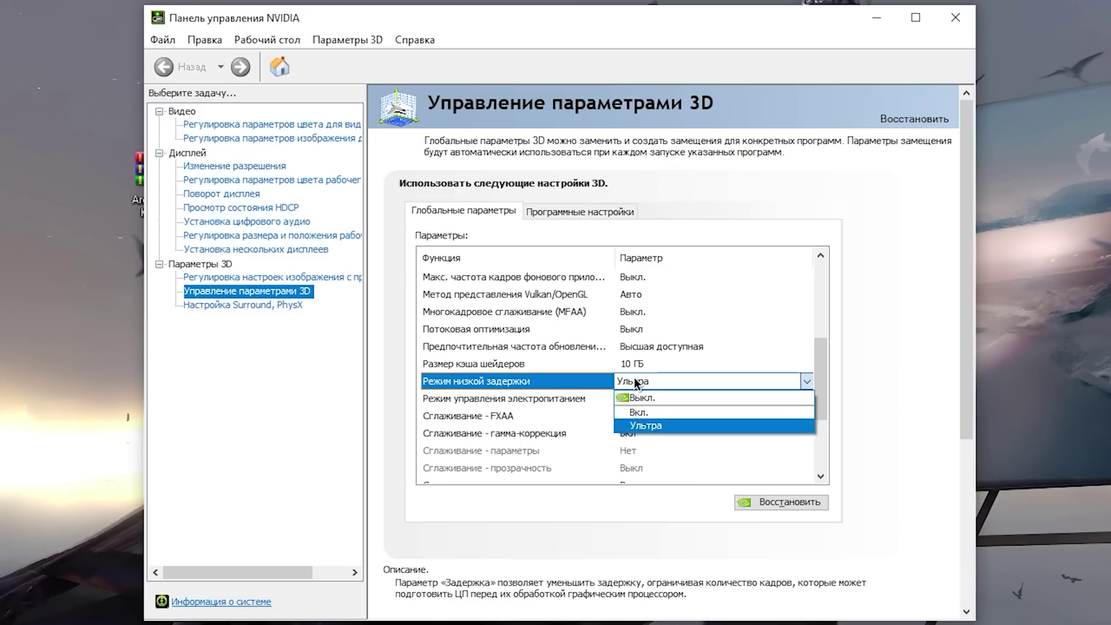
pyautogui.click(646, 426)
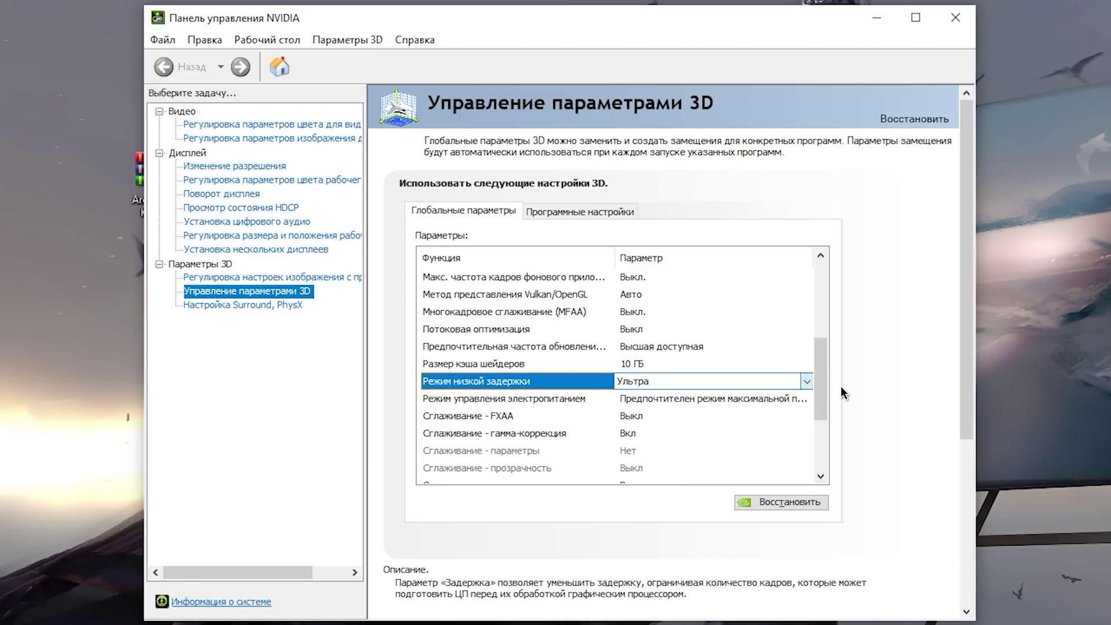
# Check the power management mode options and set the texture filtering quality (Фильтрация текстур - качество) to Высокая производительность.
pyautogui.scroll(-2, 482, 294)
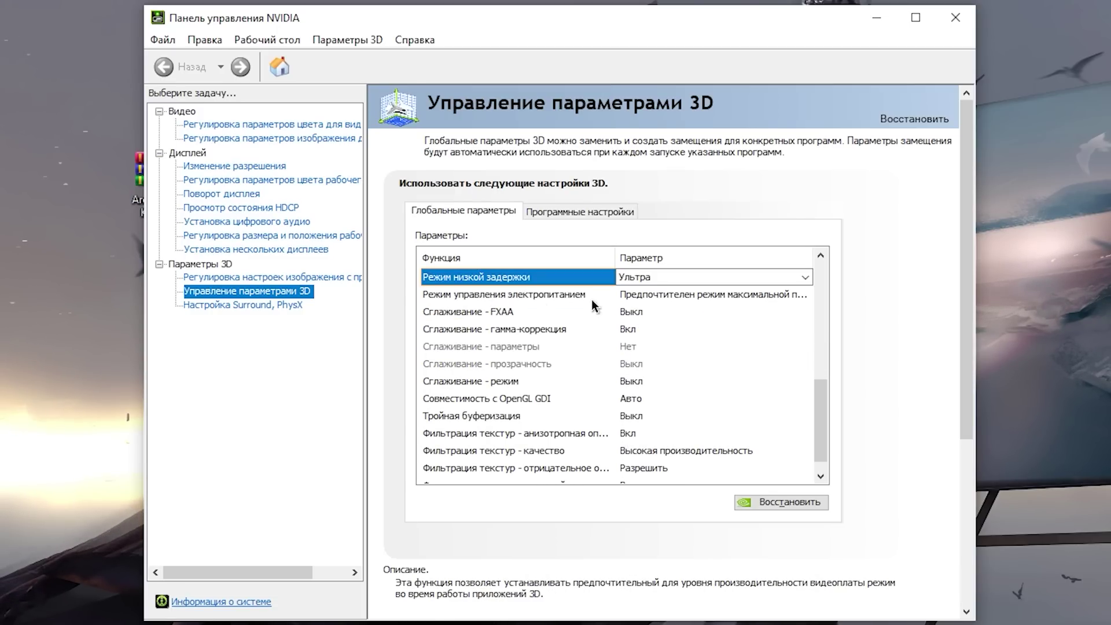
pyautogui.click(682, 296)
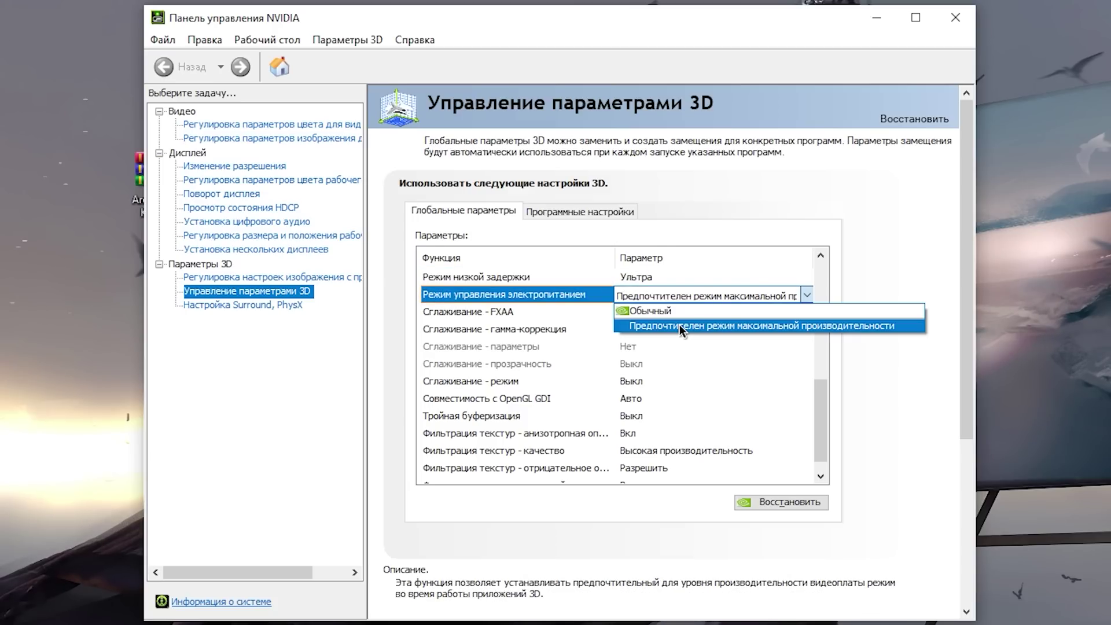
pyautogui.click(821, 350)
pyautogui.scroll(-1, 821, 390)
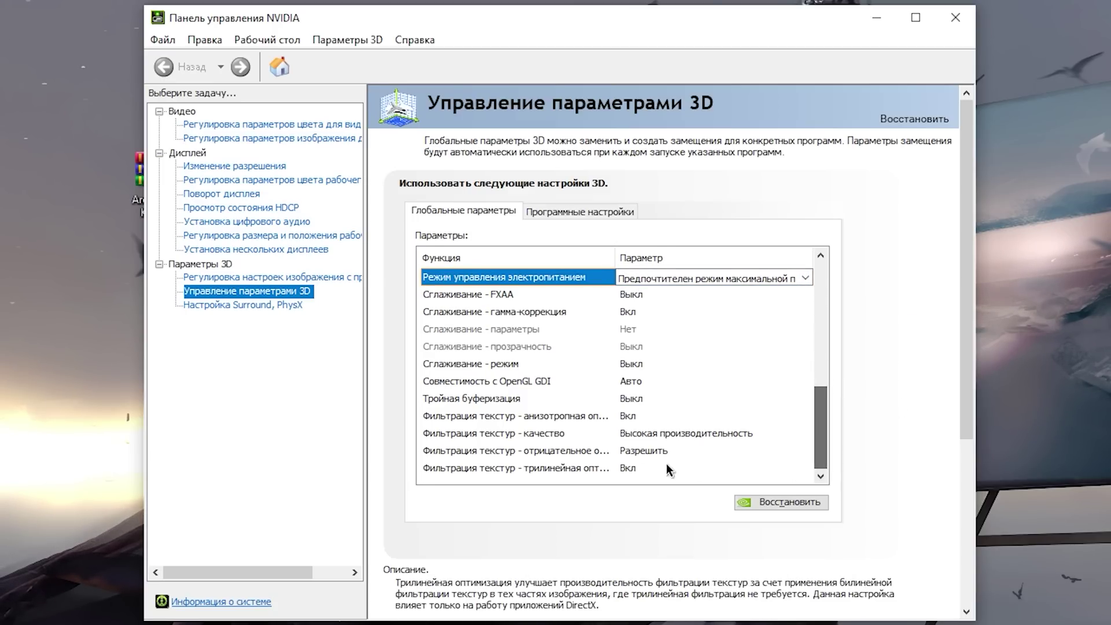
pyautogui.moveTo(487, 432)
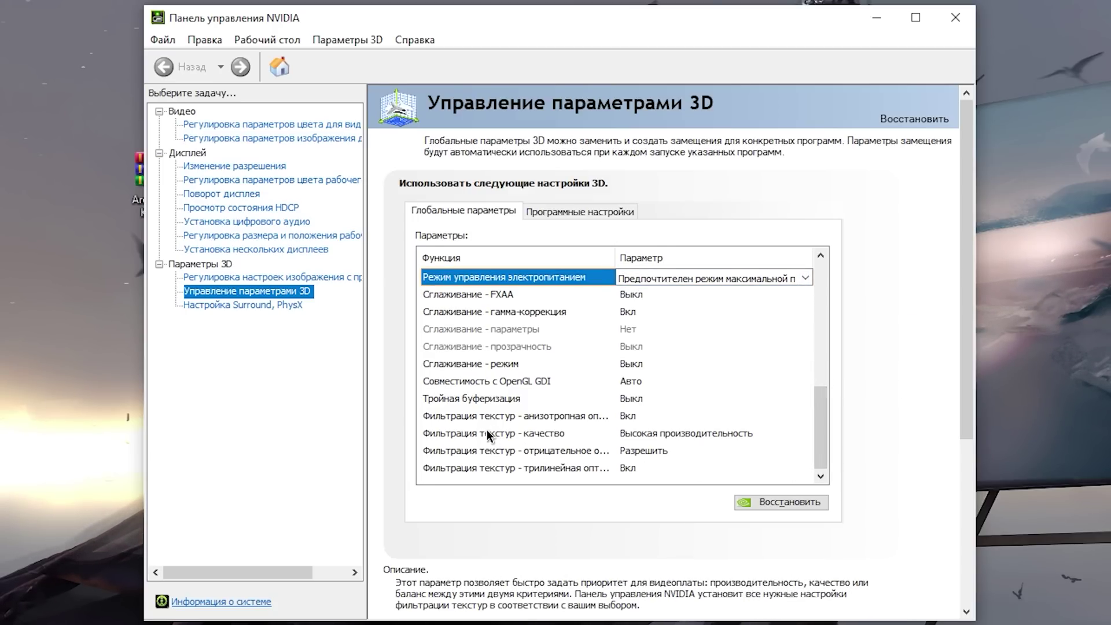
pyautogui.click(654, 432)
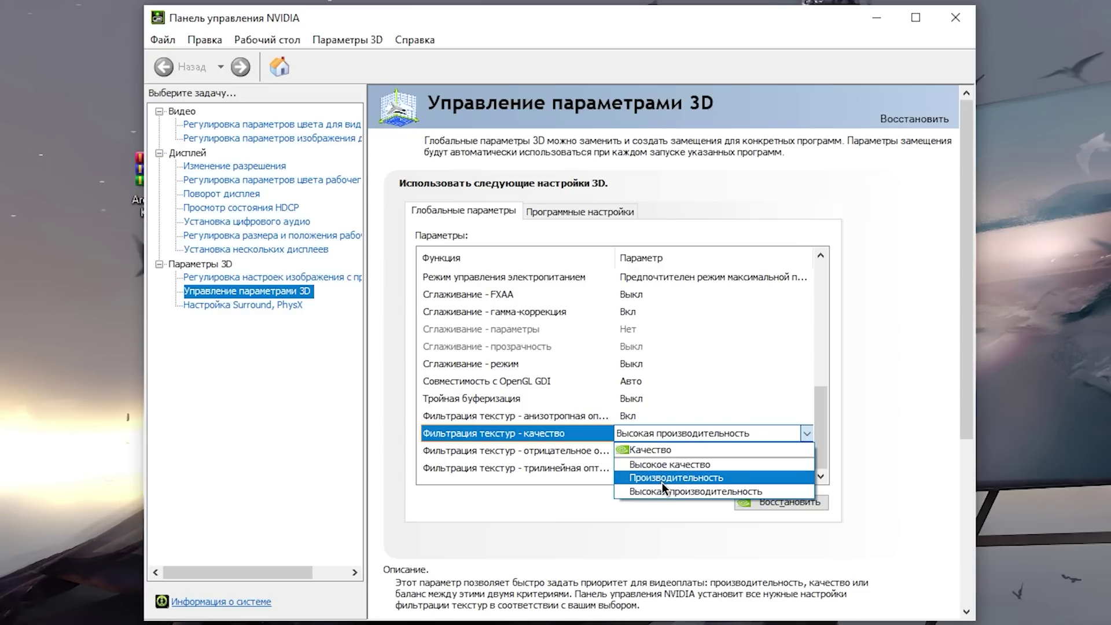
pyautogui.click(666, 491)
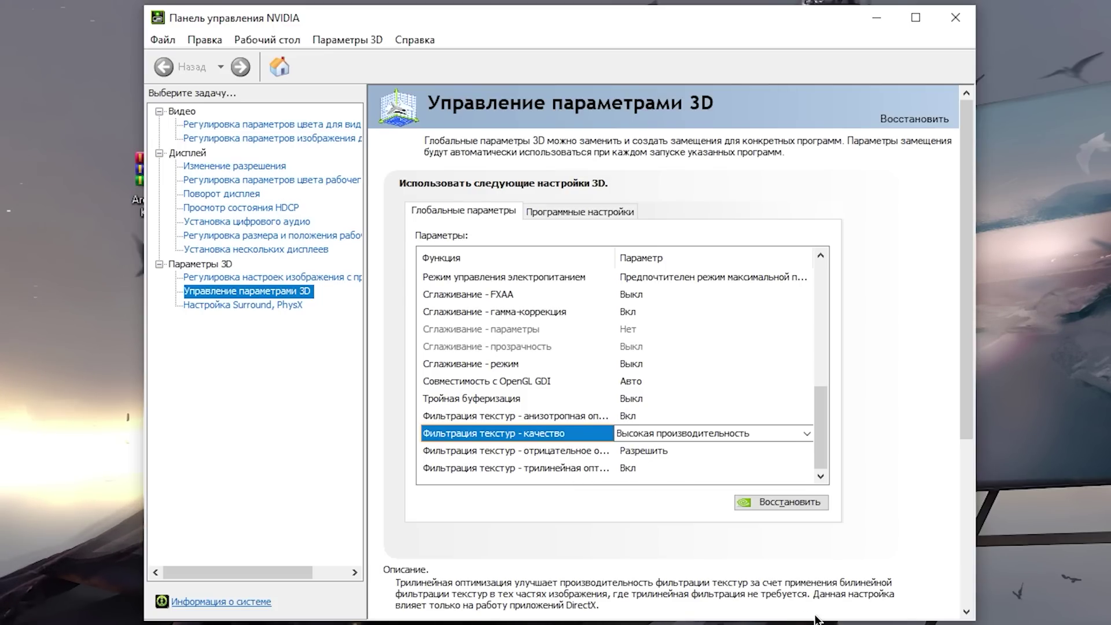
# In the Surround, PhysX settings, try NVIDIA GeForce RTX 3060 Ti as the PhysX processor, ending on Автовыбор (рекомендуется).
pyautogui.click(255, 307)
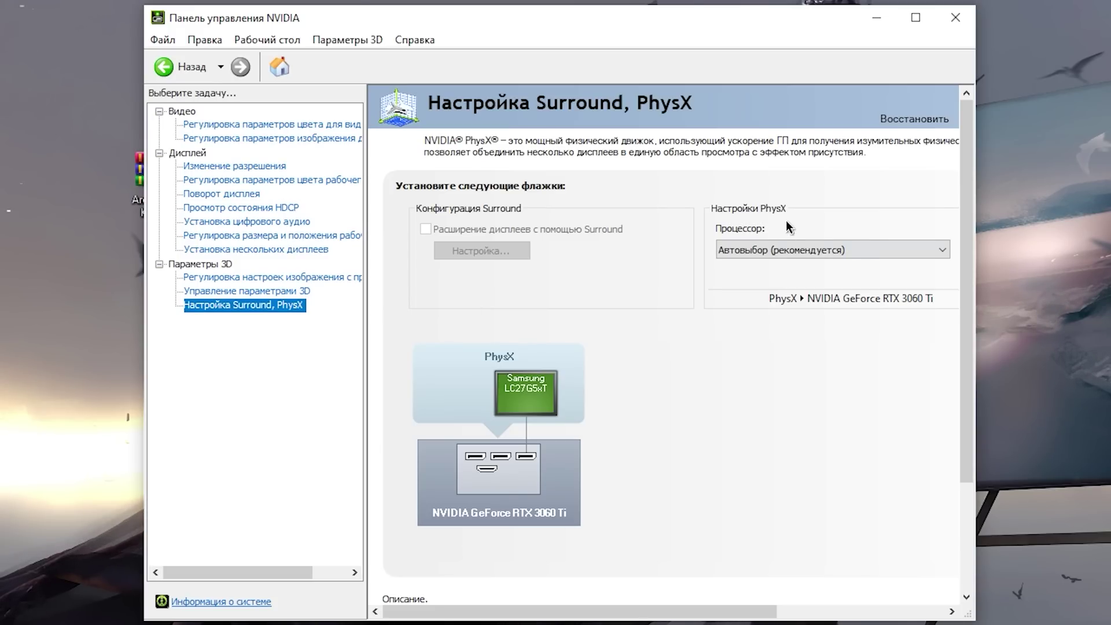
pyautogui.click(776, 250)
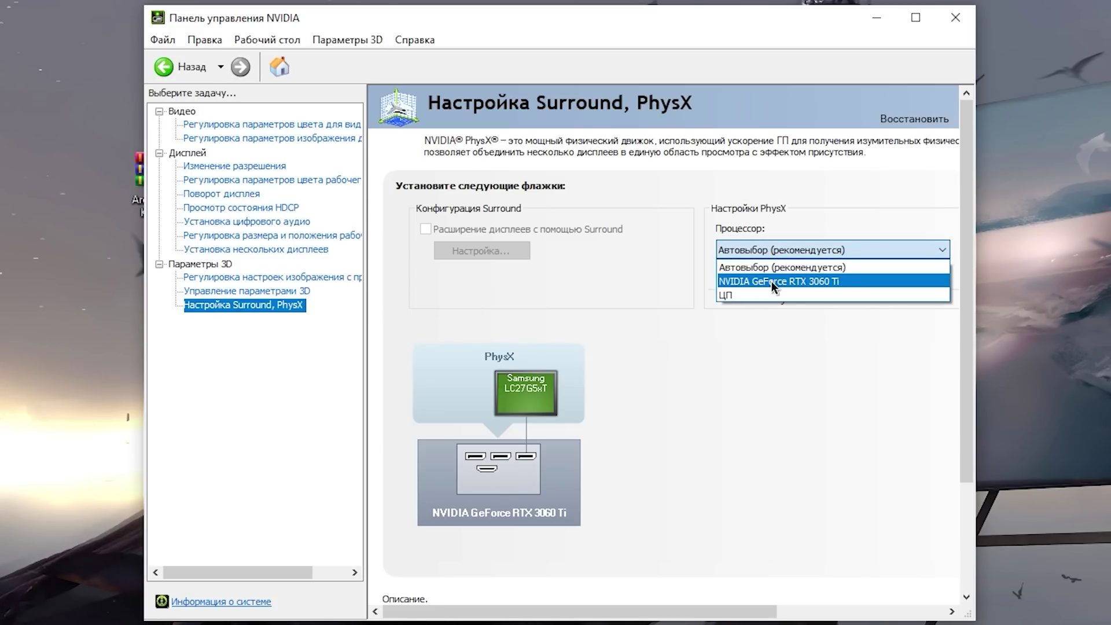
pyautogui.click(770, 281)
pyautogui.click(761, 250)
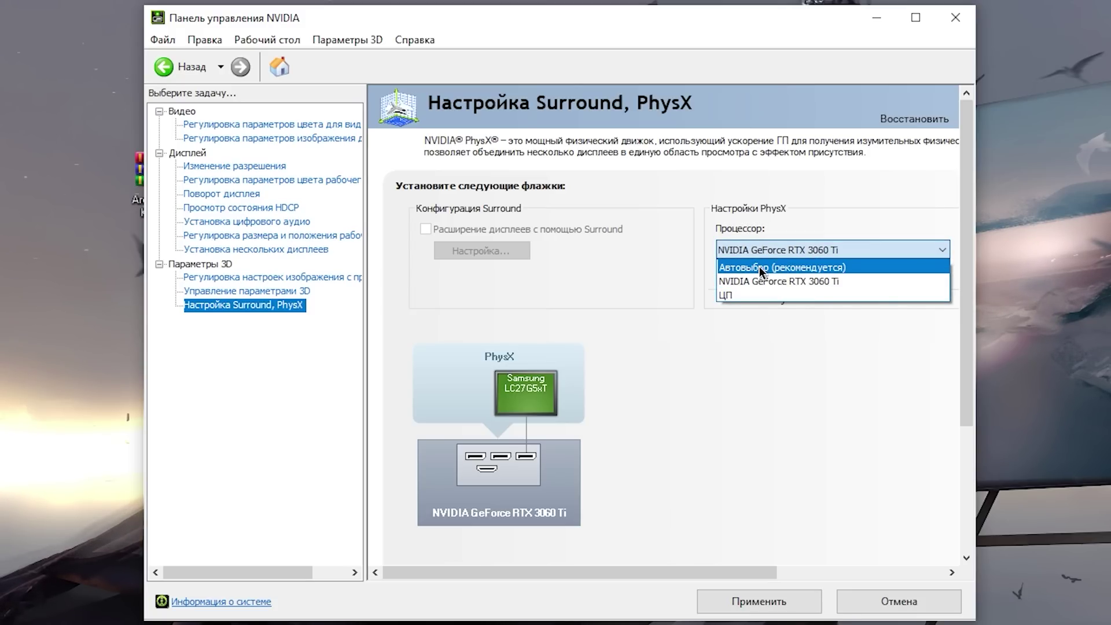
pyautogui.click(760, 267)
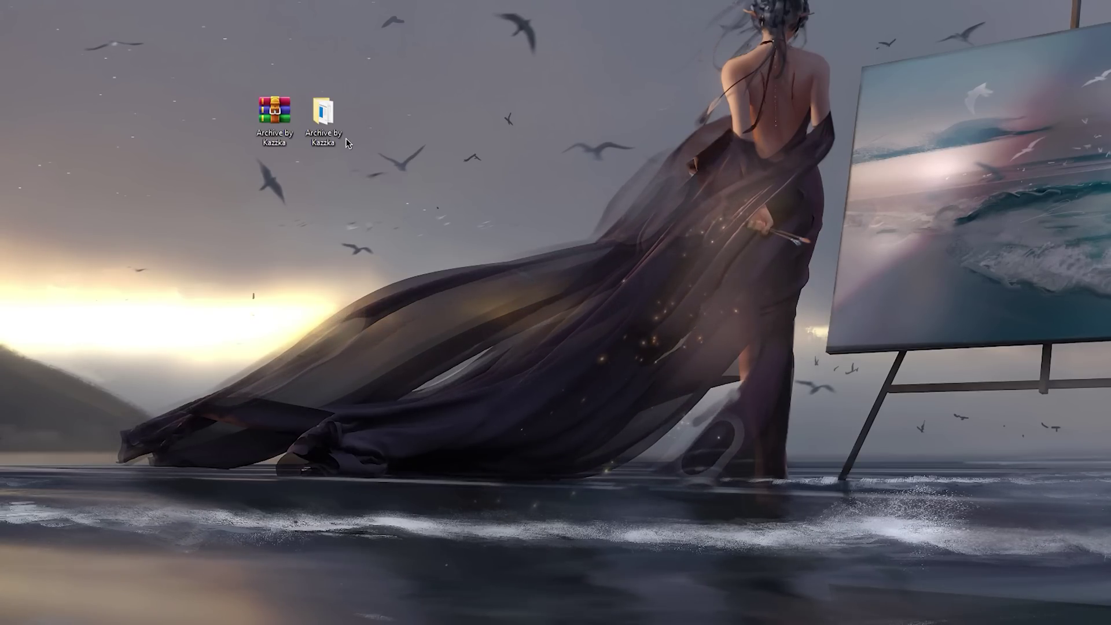
# Open the unpacked archive folder on the desktop and look through its Настройка Видеокарты folder, including the nVidia Geforce subfolder.
pyautogui.doubleClick(329, 121)
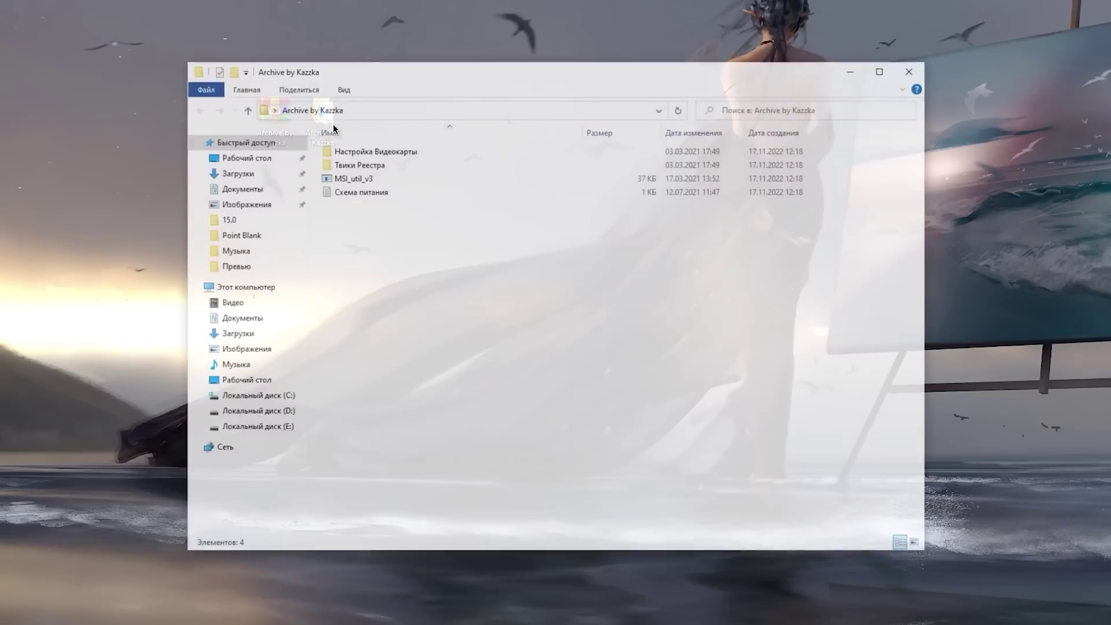
pyautogui.doubleClick(377, 152)
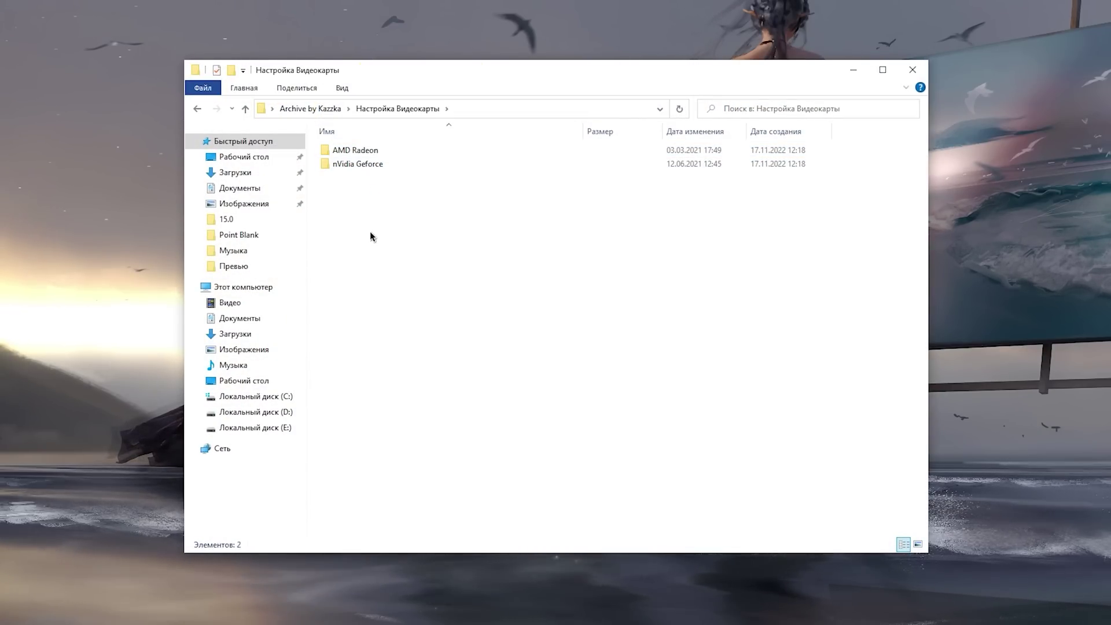
pyautogui.moveTo(371, 236); pyautogui.dragTo(353, 141)
pyautogui.click(405, 231)
pyautogui.click(377, 165)
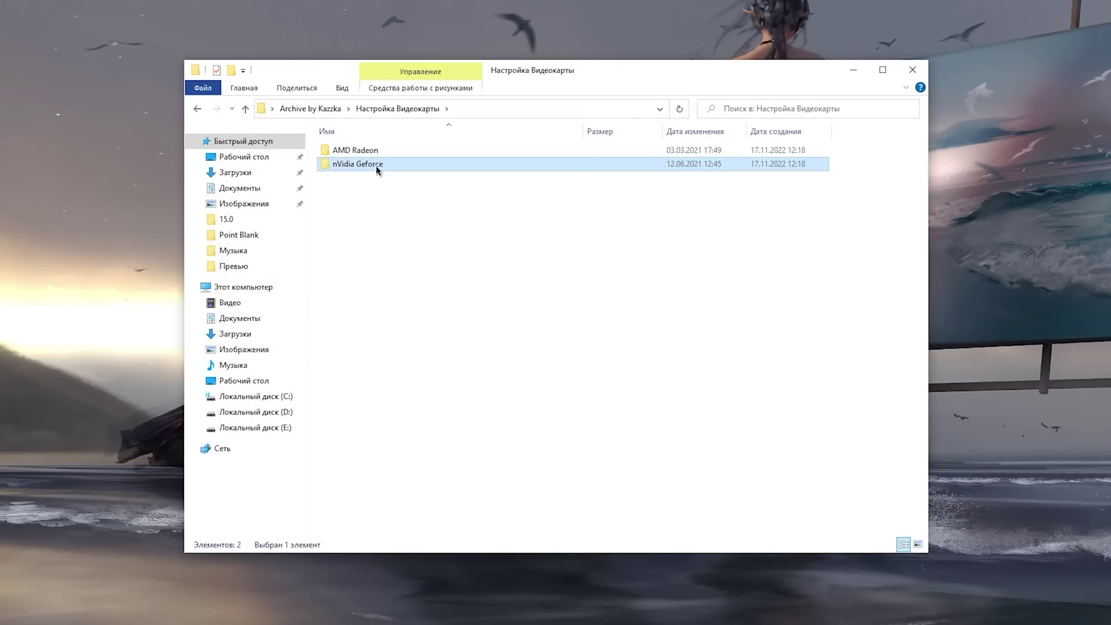
pyautogui.doubleClick(376, 165)
pyautogui.click(398, 213)
pyautogui.hotkey('alt', 'Left')
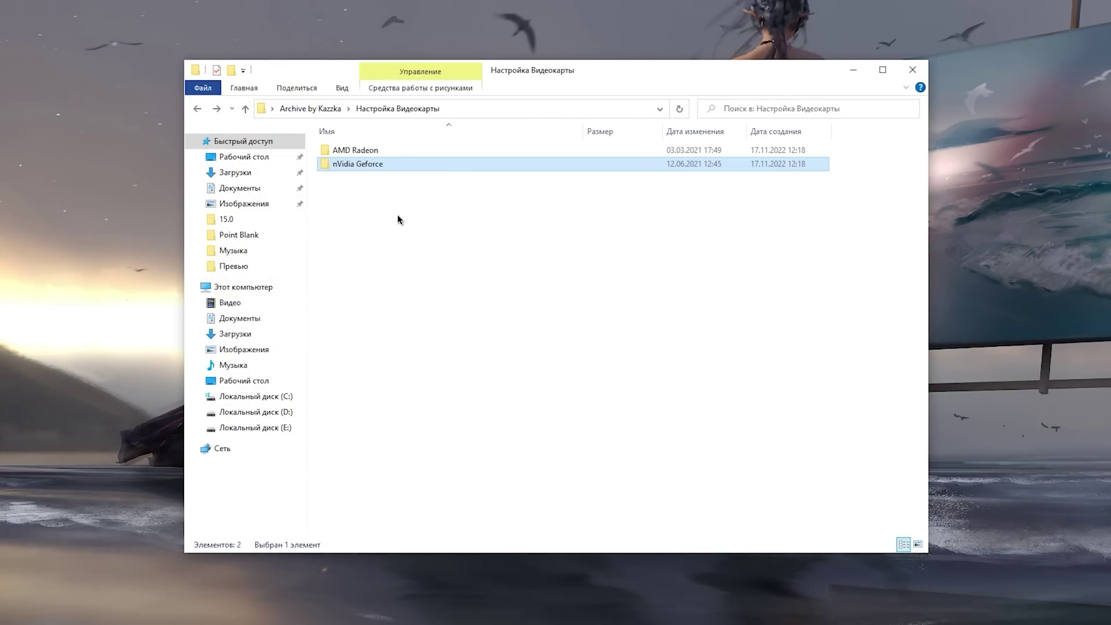
# Browse the screenshots in the AMD Radeon folder, starting with amd 1, to examine the recommended Radeon graphics settings.
pyautogui.doubleClick(370, 151)
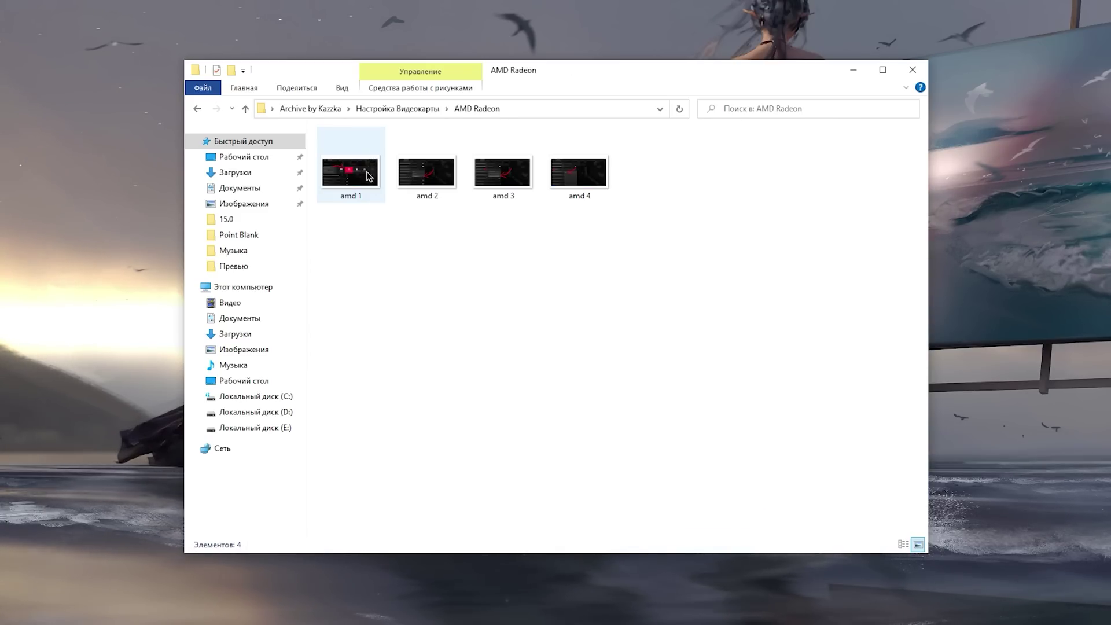
pyautogui.doubleClick(365, 174)
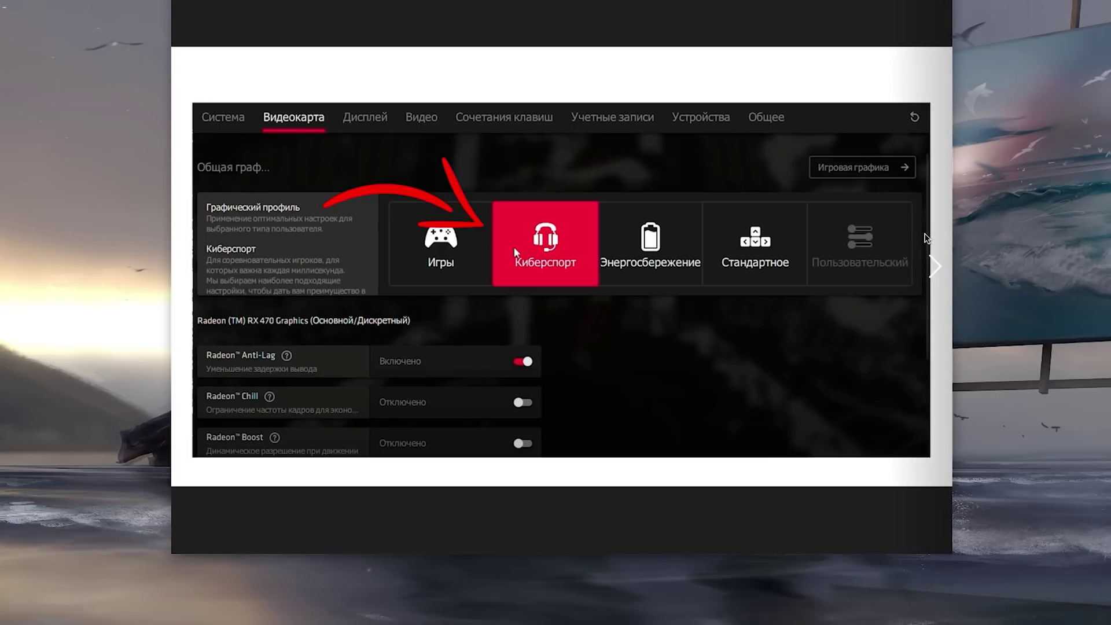
pyautogui.press('Right')
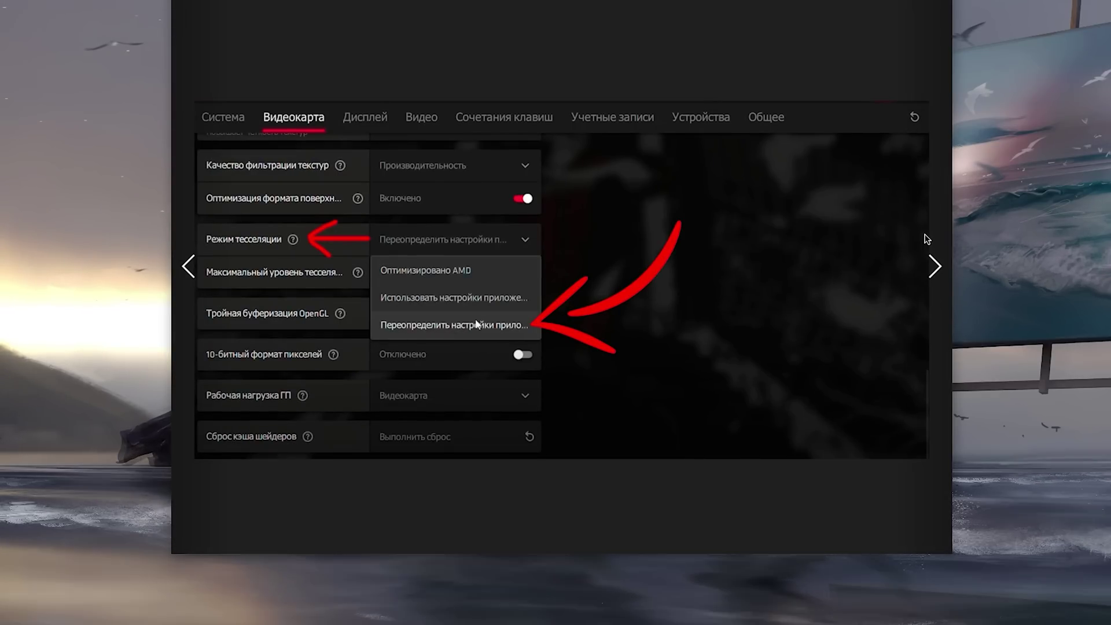
pyautogui.press('Right')
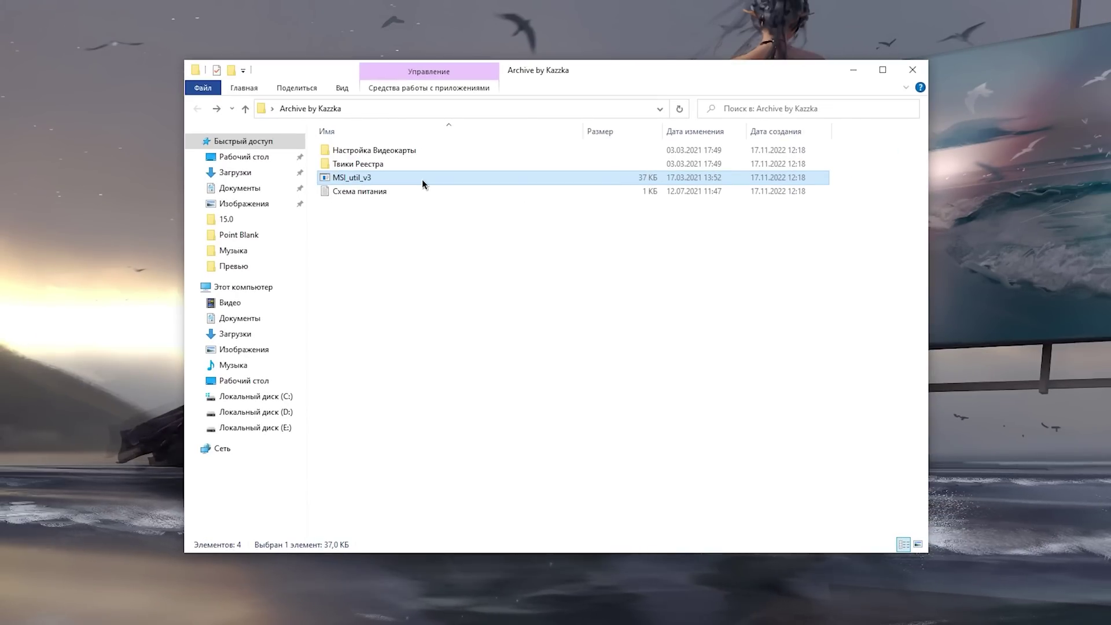
# Run MSI_util_v3 from the unpacked archive folder as administrator.
pyautogui.rightClick(421, 178)
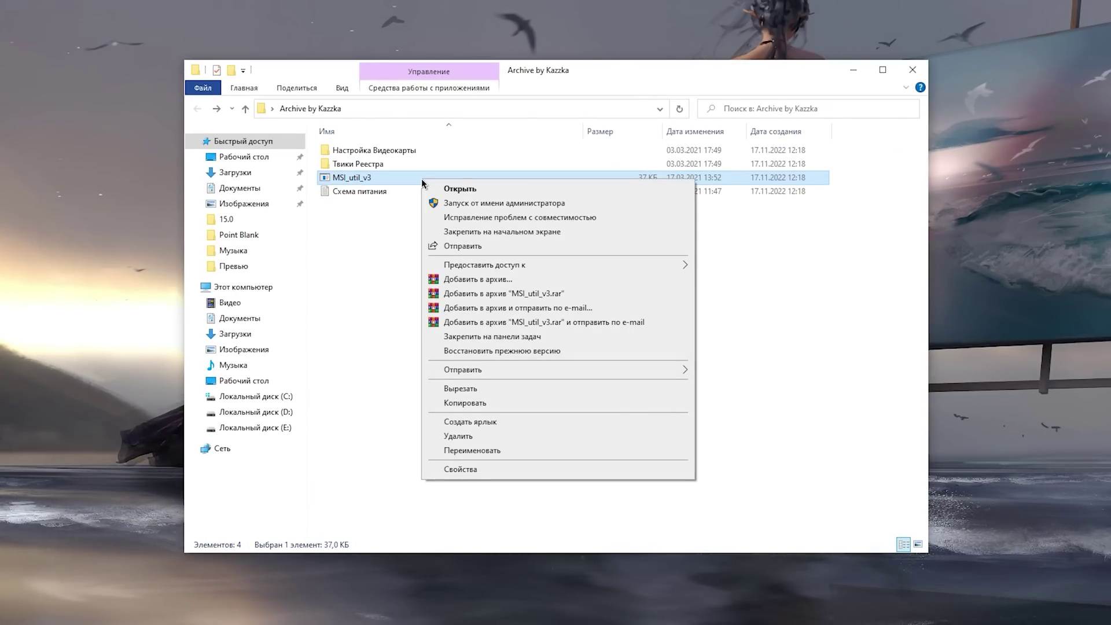
pyautogui.click(495, 204)
pyautogui.click(495, 331)
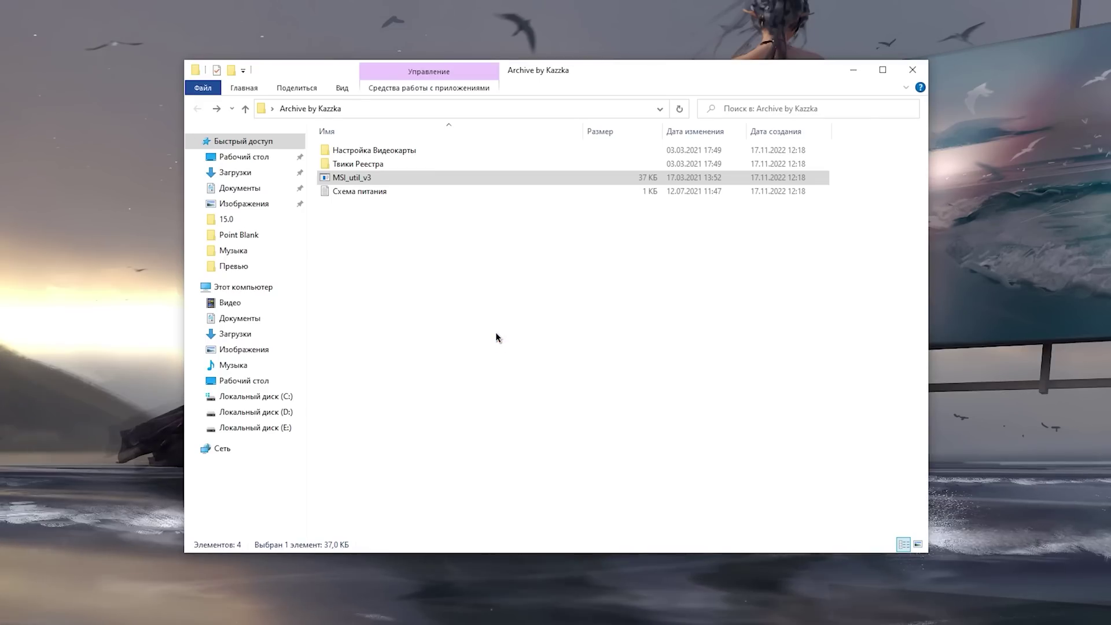
# Set the interrupt priority of the NVIDIA GeForce RTX 3060 Ti to High, apply the change and close MSI mode utility.
pyautogui.click(289, 244)
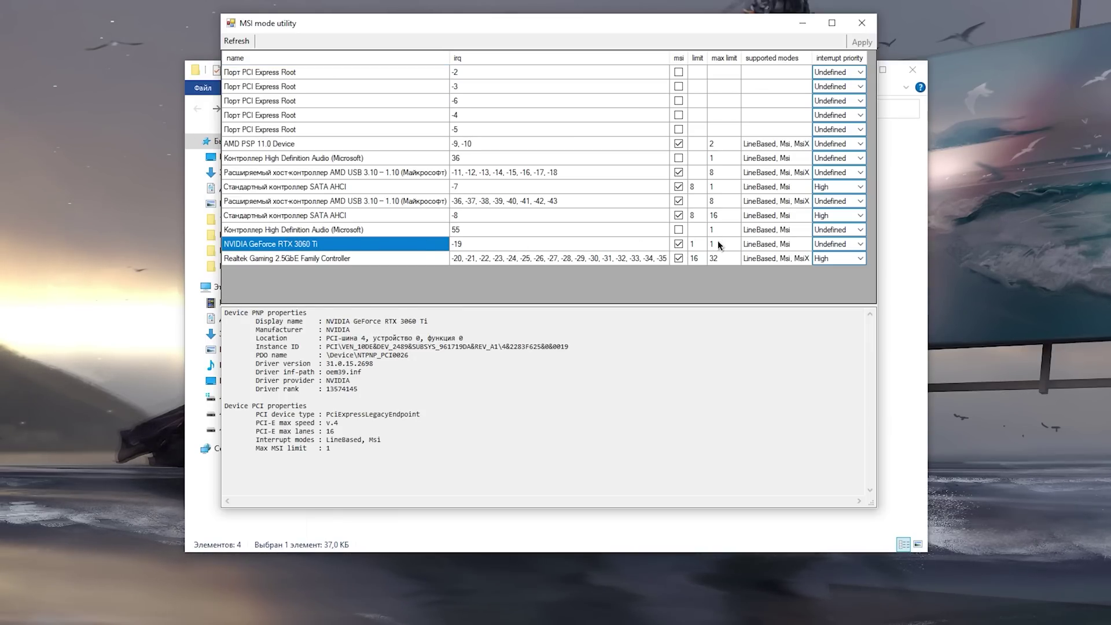
pyautogui.click(854, 244)
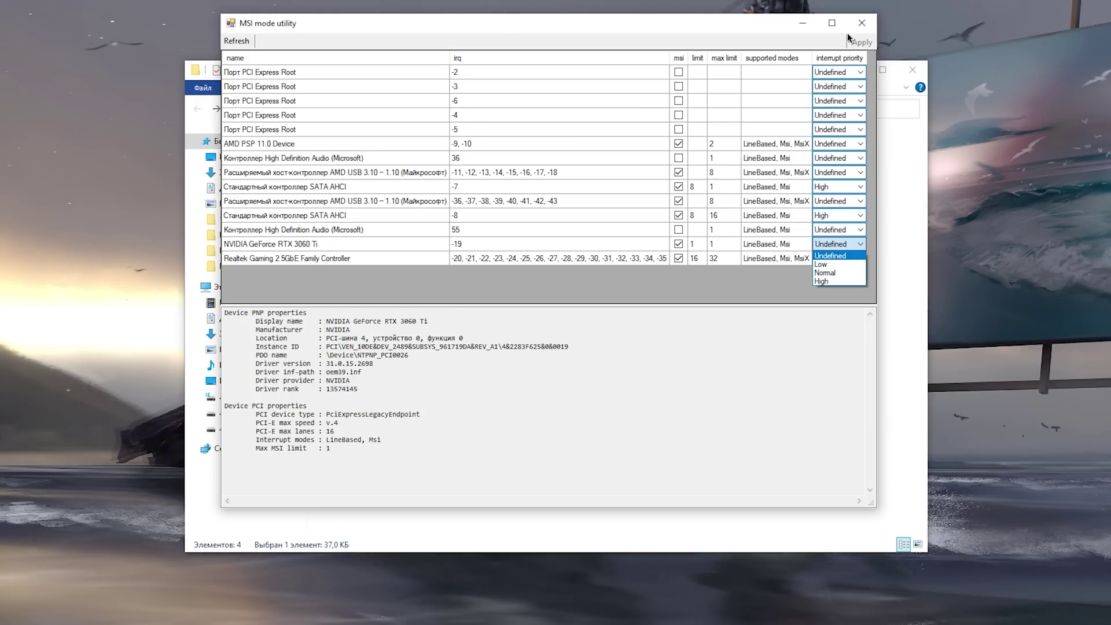
pyautogui.click(821, 282)
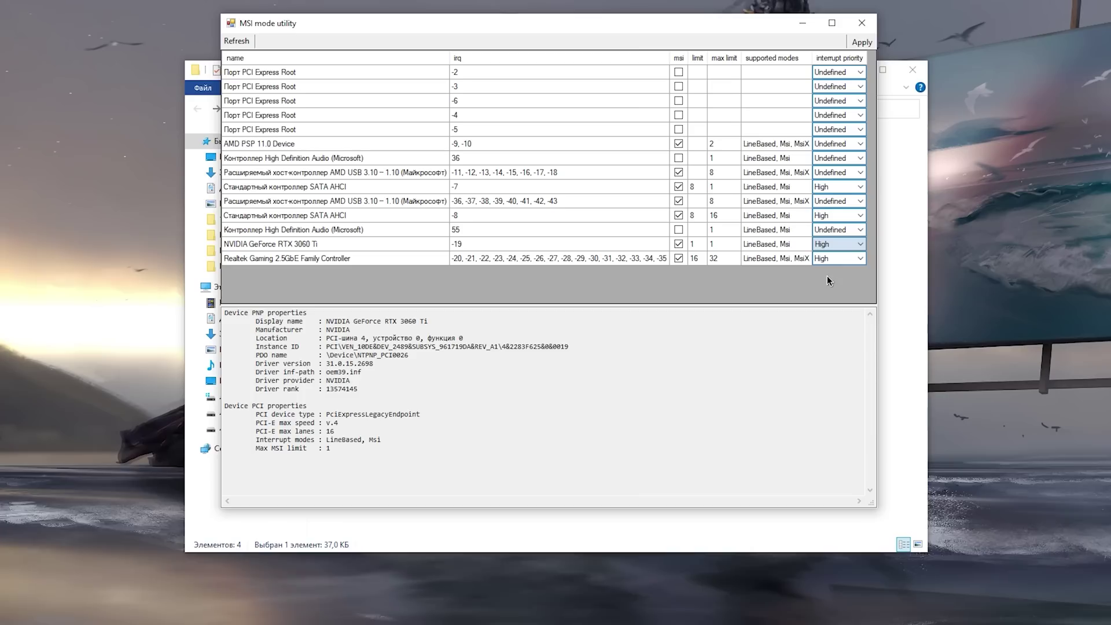
pyautogui.click(861, 42)
pyautogui.click(861, 23)
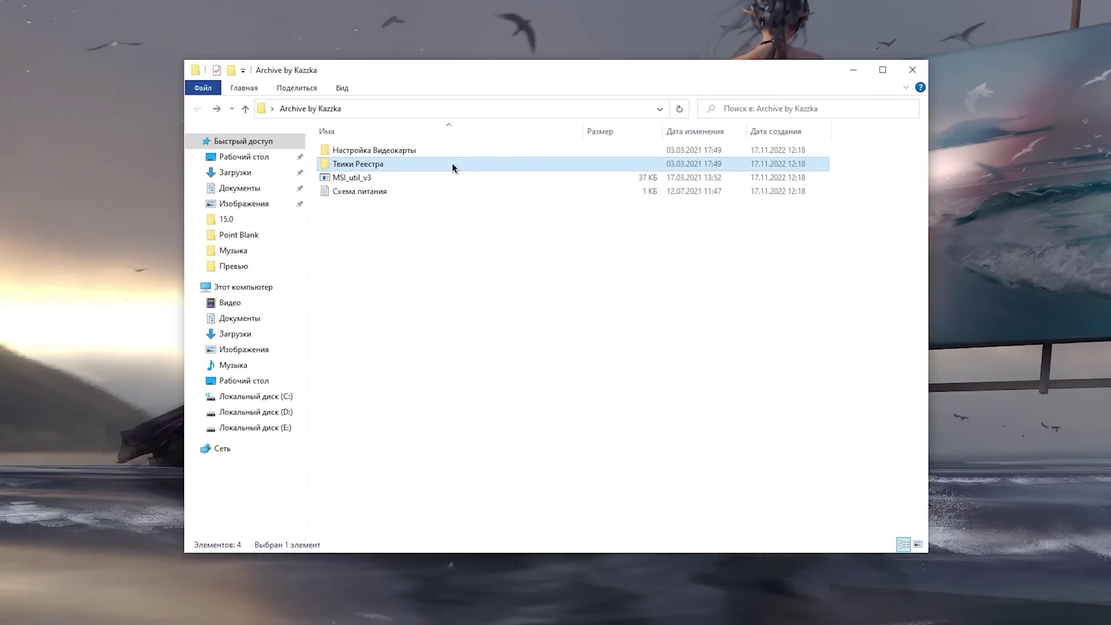
# Open the Твики Реестра folder and look over its registry tweak files, the ЧИТАТЬ! notes and the two Game DVR files.
pyautogui.doubleClick(453, 164)
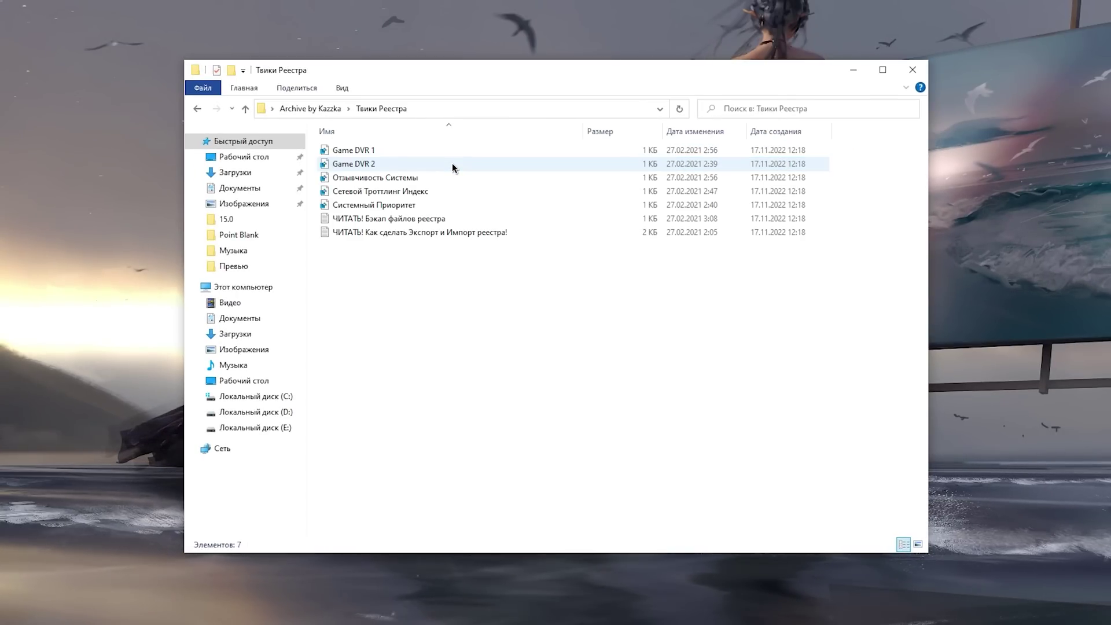
pyautogui.moveTo(486, 145); pyautogui.dragTo(637, 203)
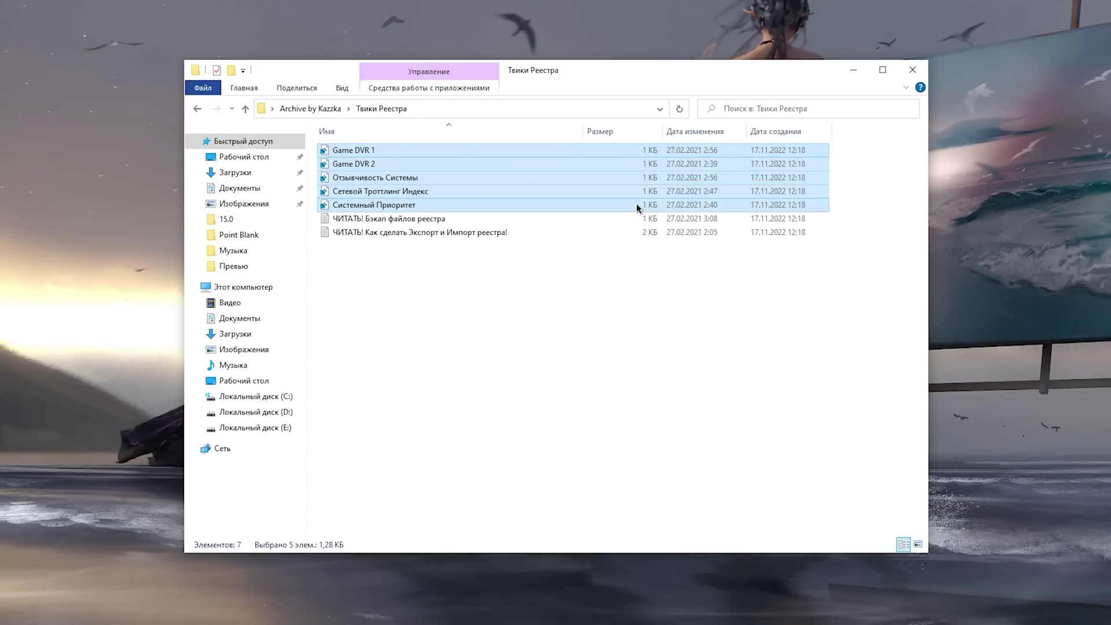
pyautogui.click(529, 341)
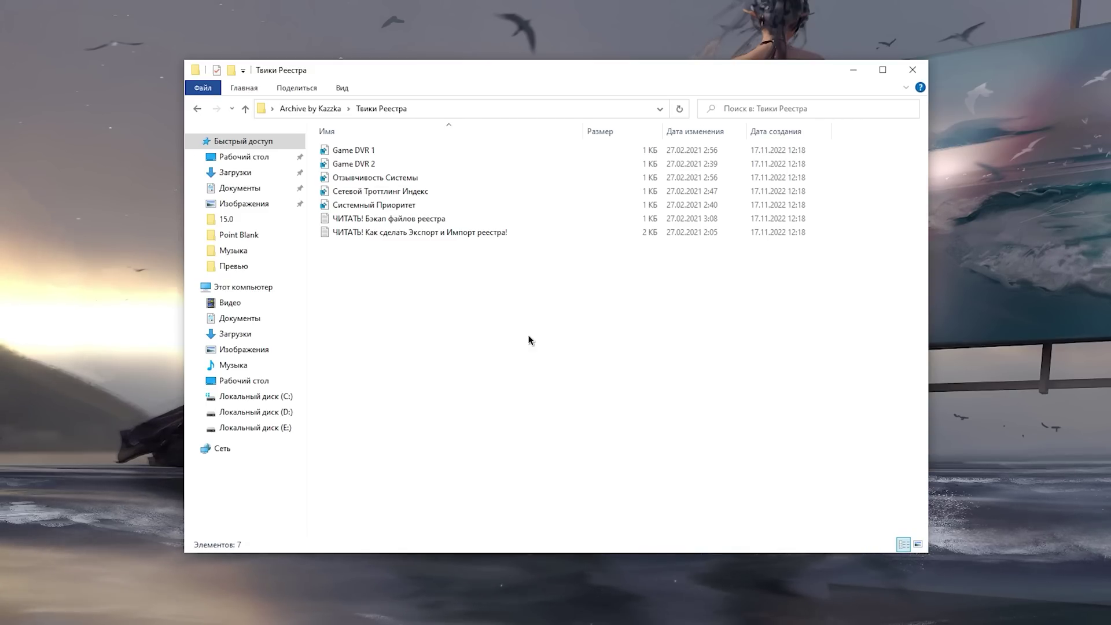
pyautogui.moveTo(437, 288); pyautogui.dragTo(409, 218)
pyautogui.click(436, 309)
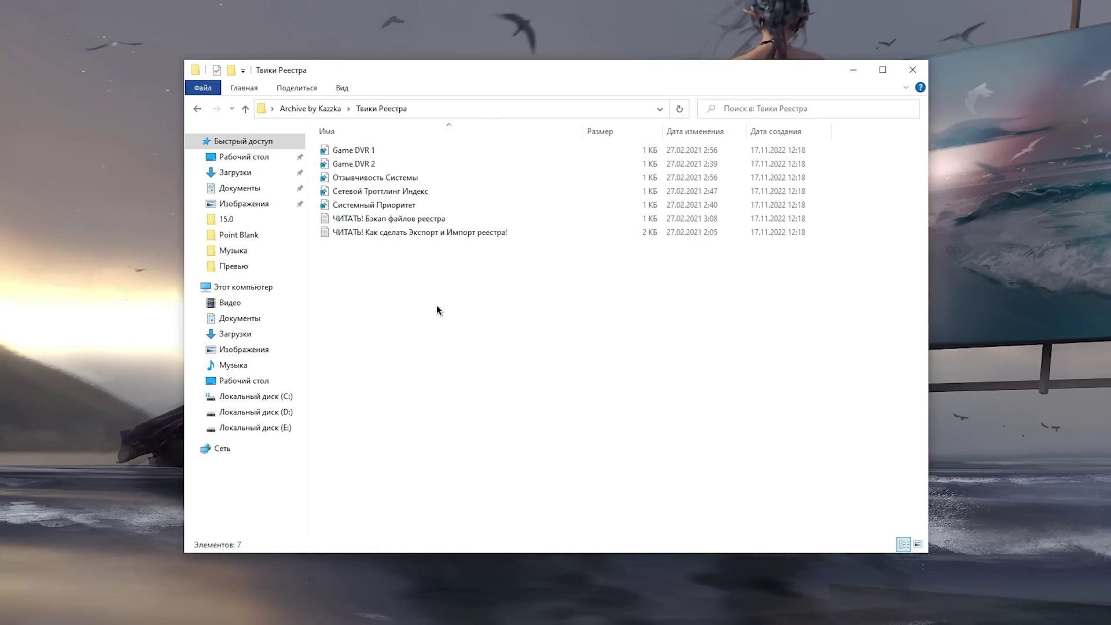
pyautogui.moveTo(831, 146); pyautogui.dragTo(741, 172)
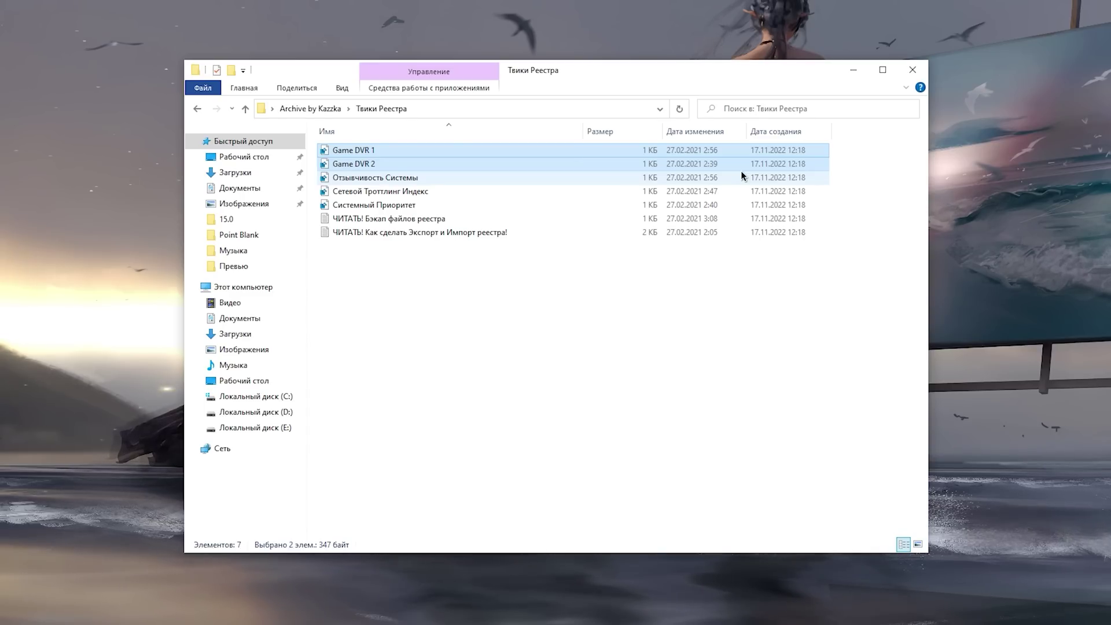
pyautogui.moveTo(839, 148); pyautogui.dragTo(649, 165)
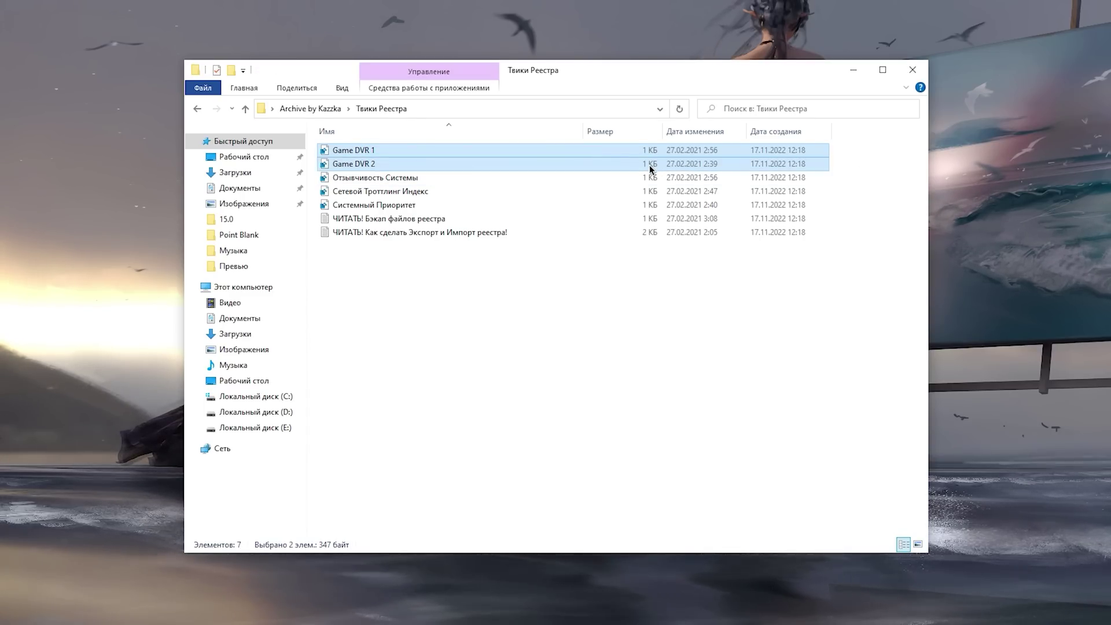
# Show where the Слияние option is for the registry files Game DVR 1 and Game DVR 2.
pyautogui.click(341, 150)
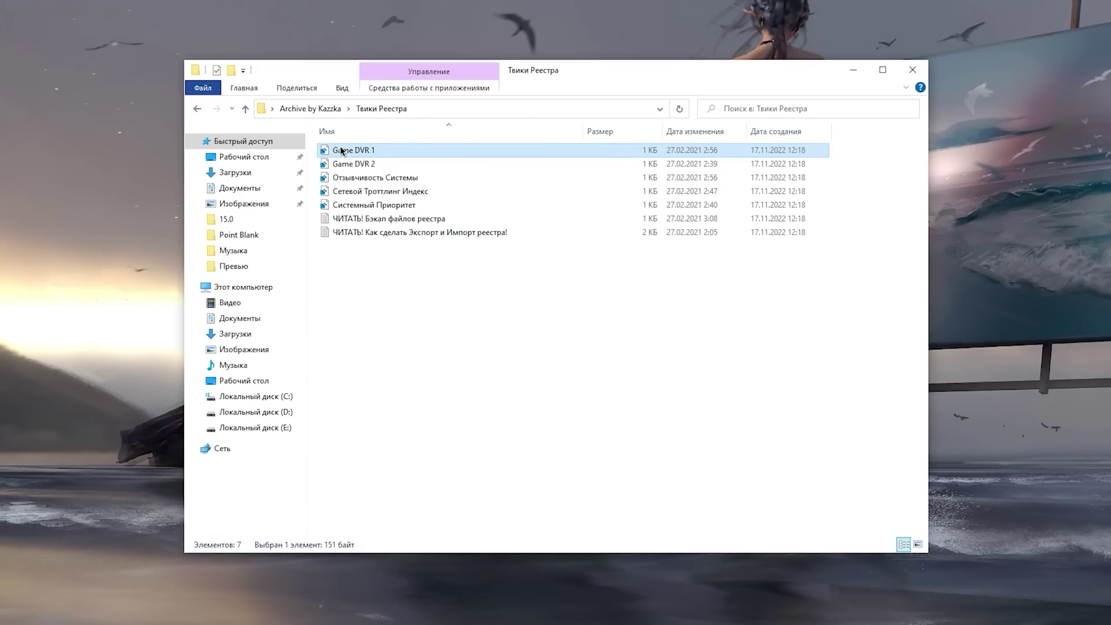
pyautogui.rightClick(341, 151)
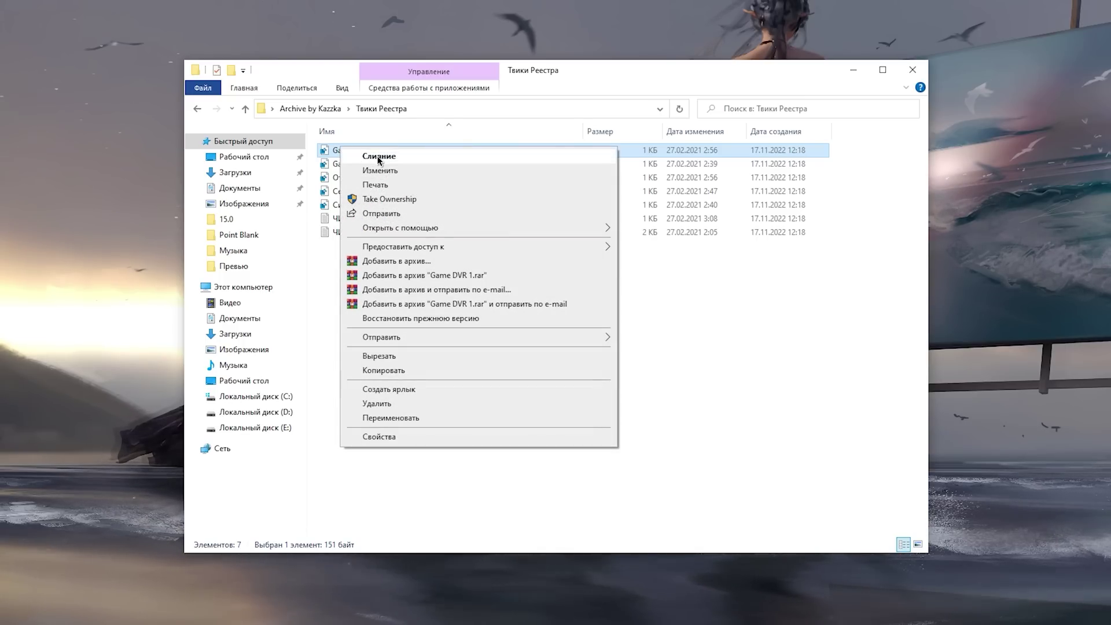
pyautogui.click(336, 164)
pyautogui.rightClick(393, 168)
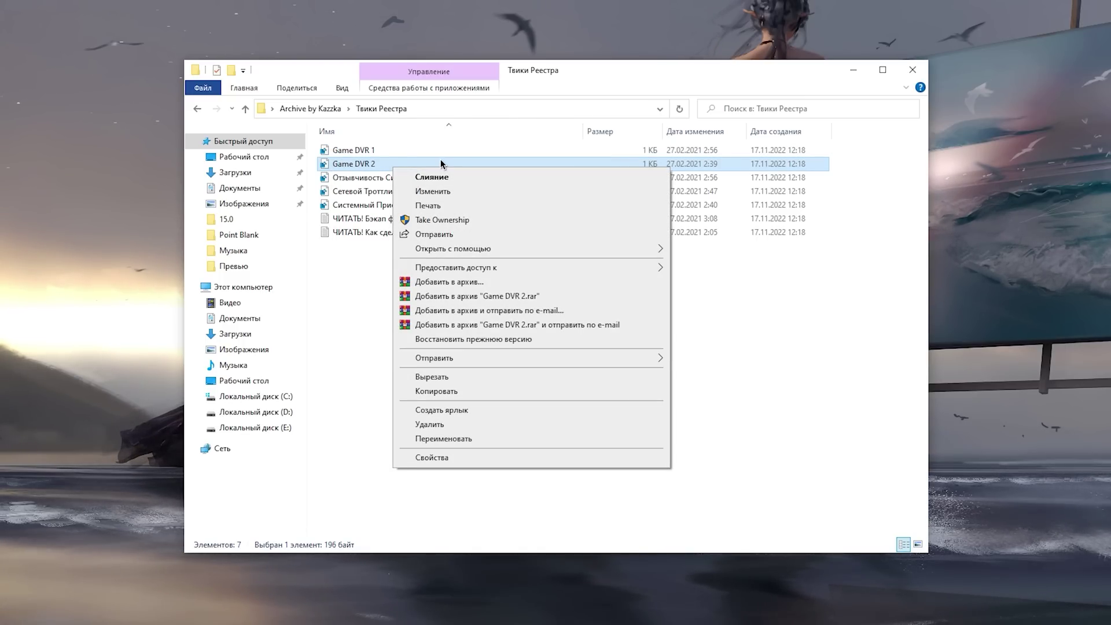
pyautogui.click(440, 160)
pyautogui.press('F2')
pyautogui.click(437, 164)
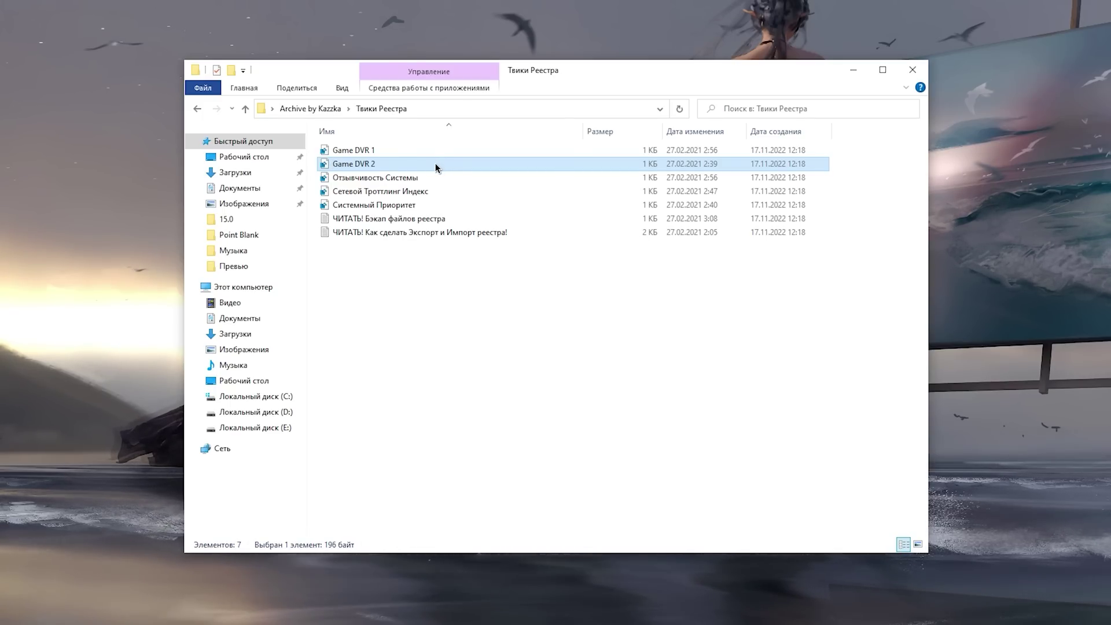
# Bring up the available actions for the registry files Отзывчивость Системы, Сетевой Троттлинг Индекс and Системный Приоритет.
pyautogui.rightClick(409, 181)
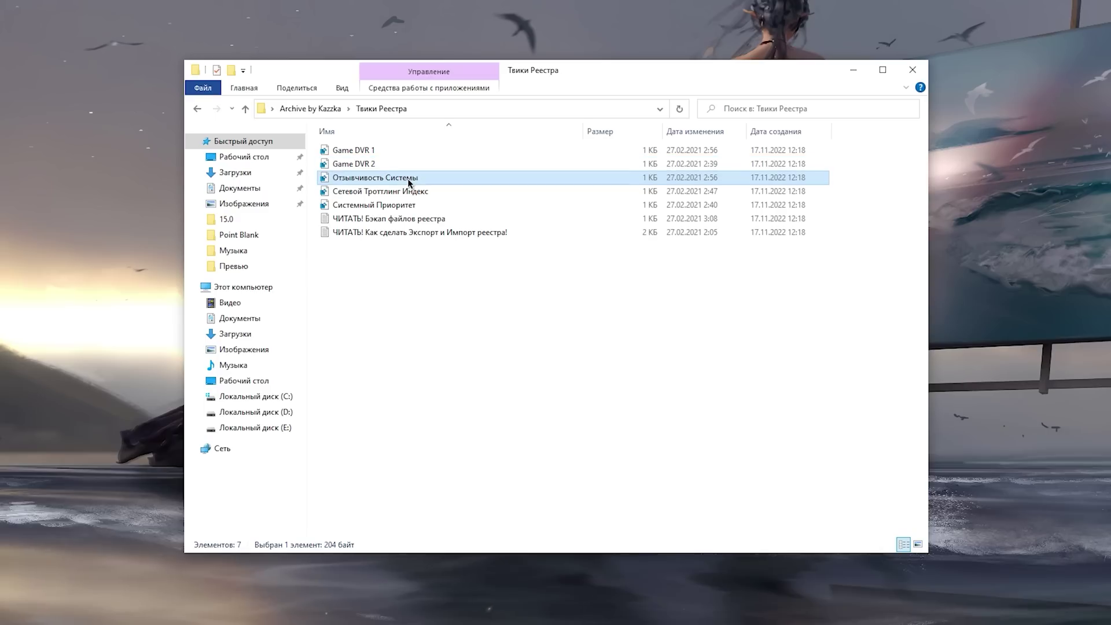
pyautogui.click(365, 191)
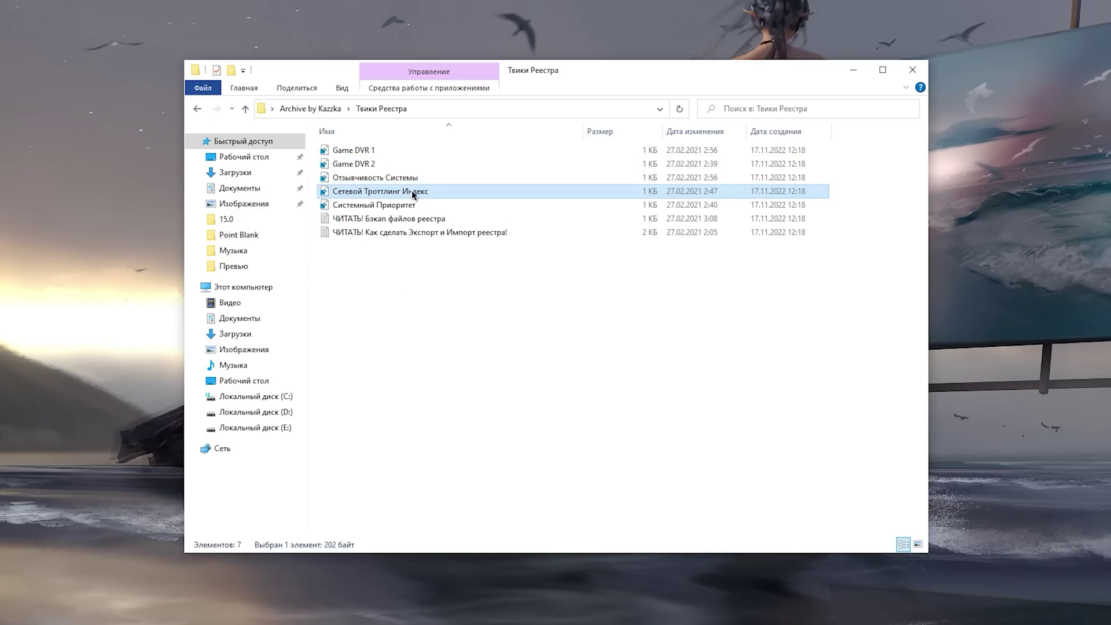
pyautogui.rightClick(463, 193)
pyautogui.click(420, 203)
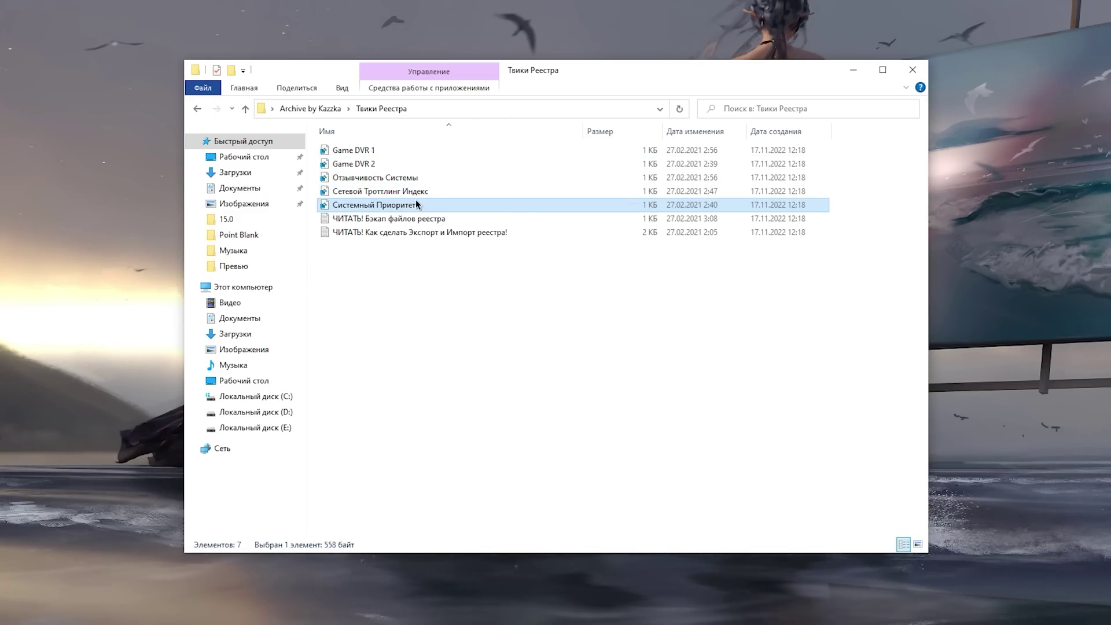
pyautogui.rightClick(432, 203)
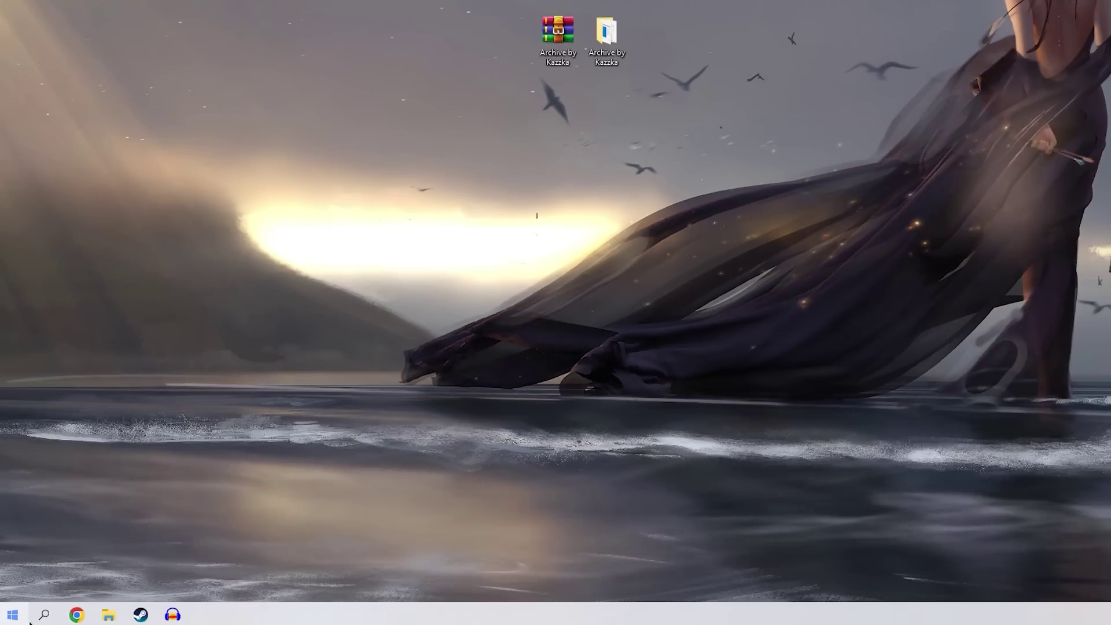
# Search Windows for Параметры режима игры and check the Игровой режим, Клипы and Xbox Game Bar settings.
pyautogui.click(45, 616)
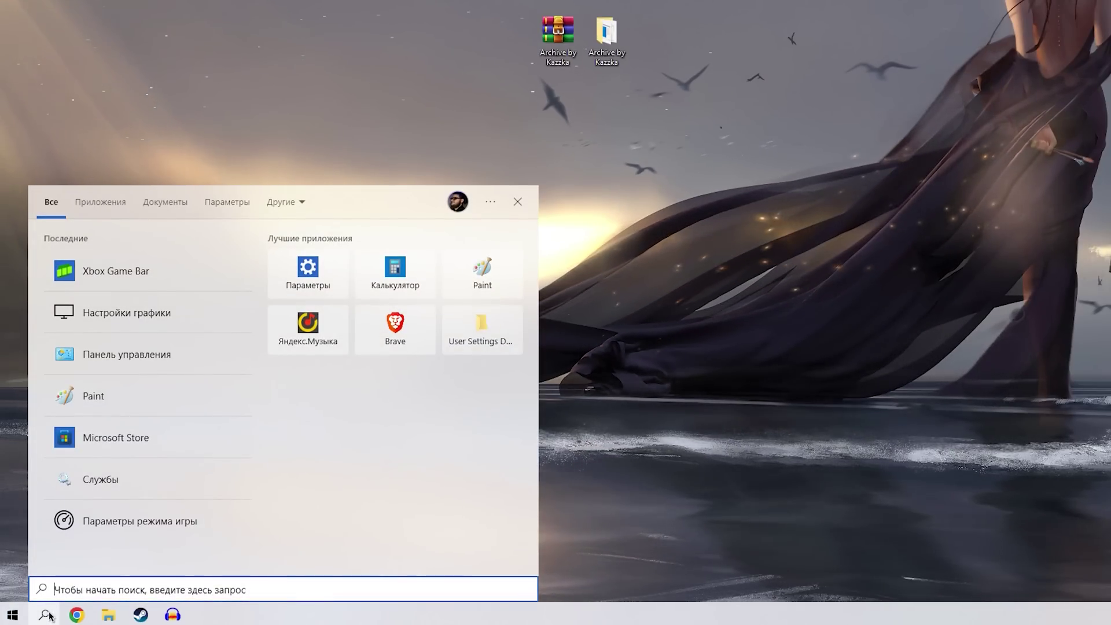
pyautogui.write('Параметры режима игры')
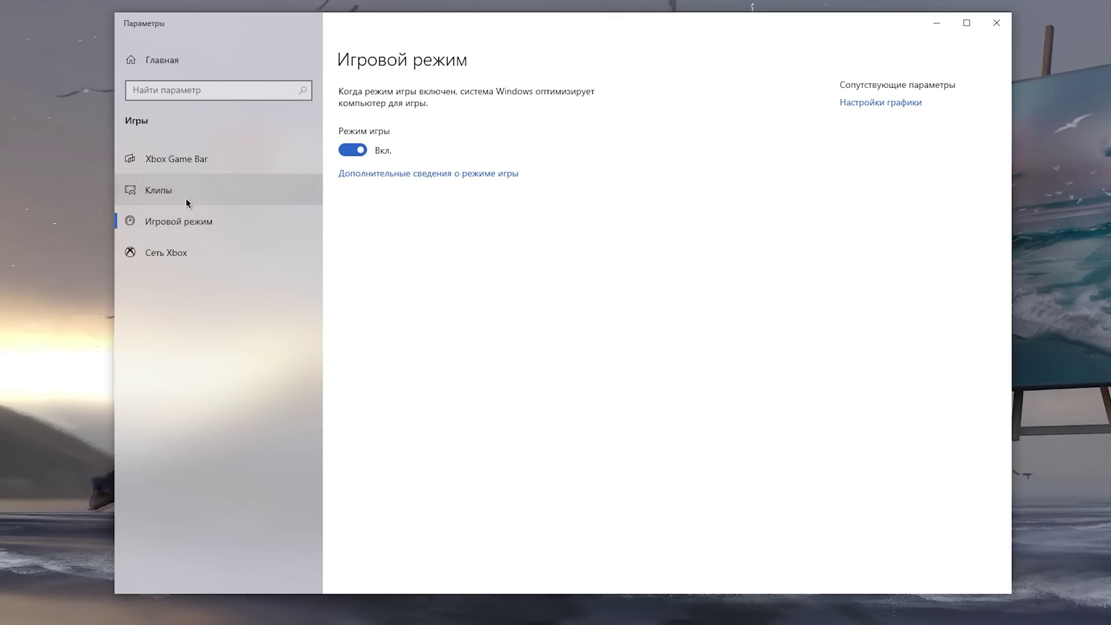
pyautogui.click(186, 196)
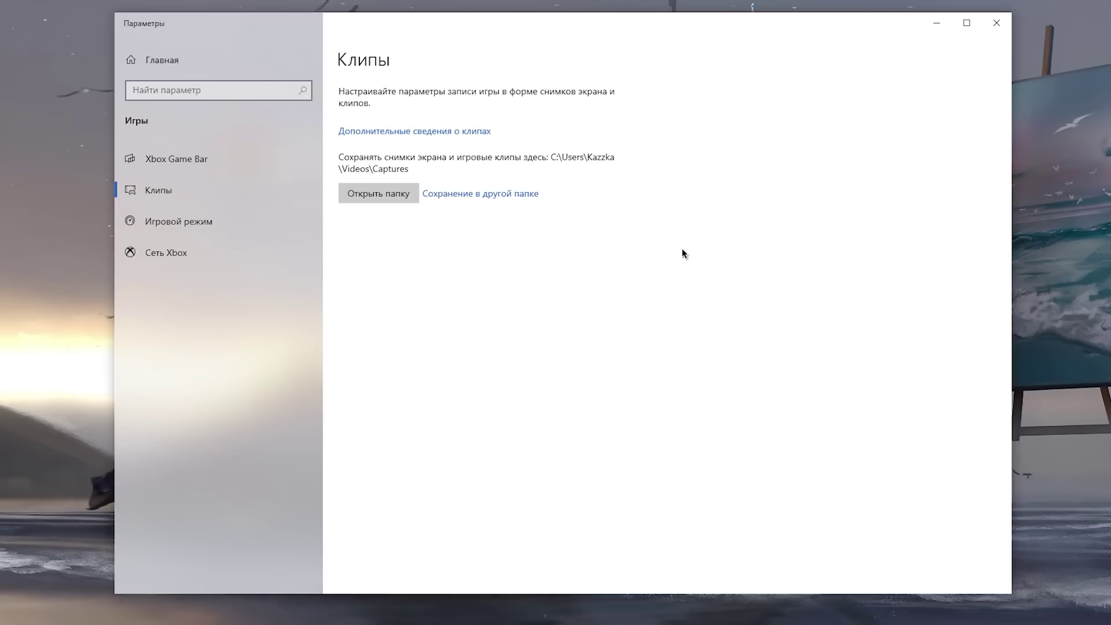
pyautogui.click(197, 158)
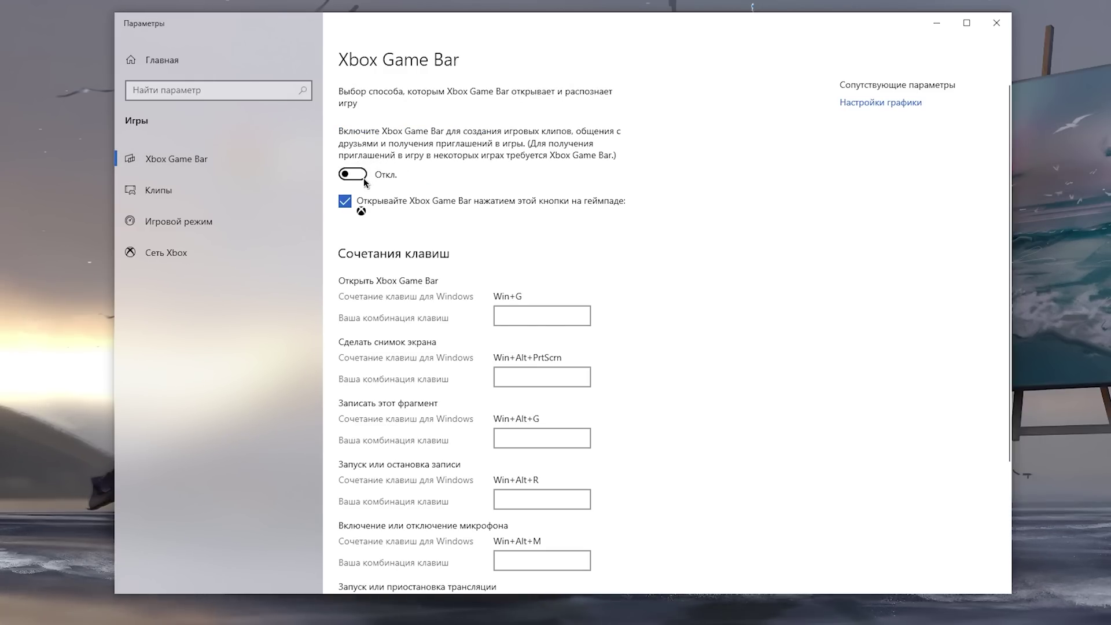
# Open the Фоновые приложения page of the Конфиденциальность settings.
pyautogui.click(223, 58)
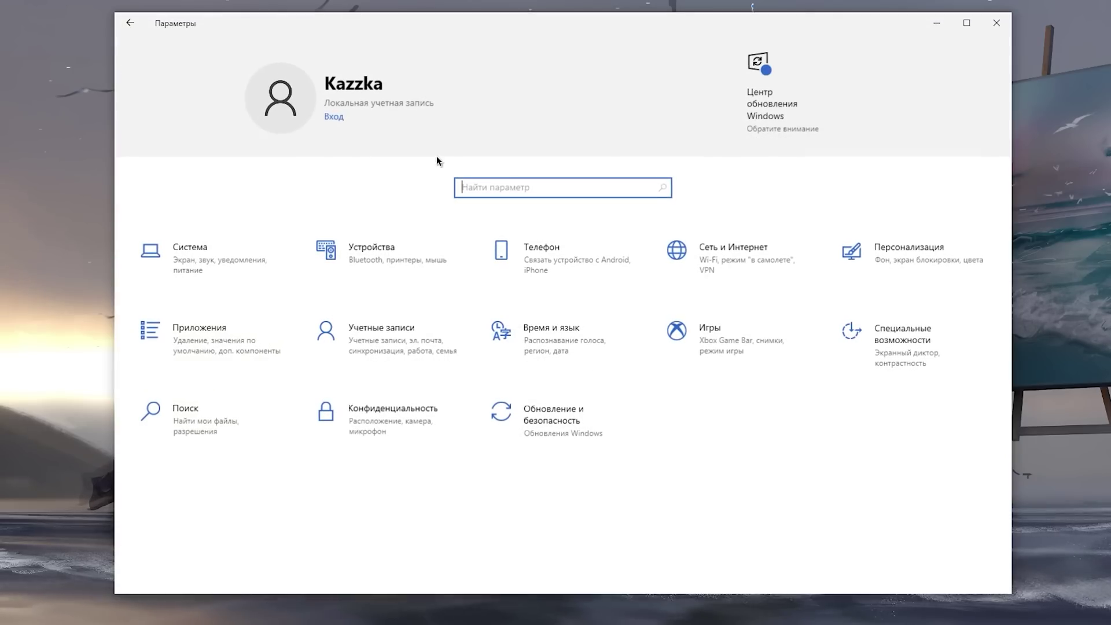
pyautogui.click(376, 427)
pyautogui.scroll(-8, 234, 336)
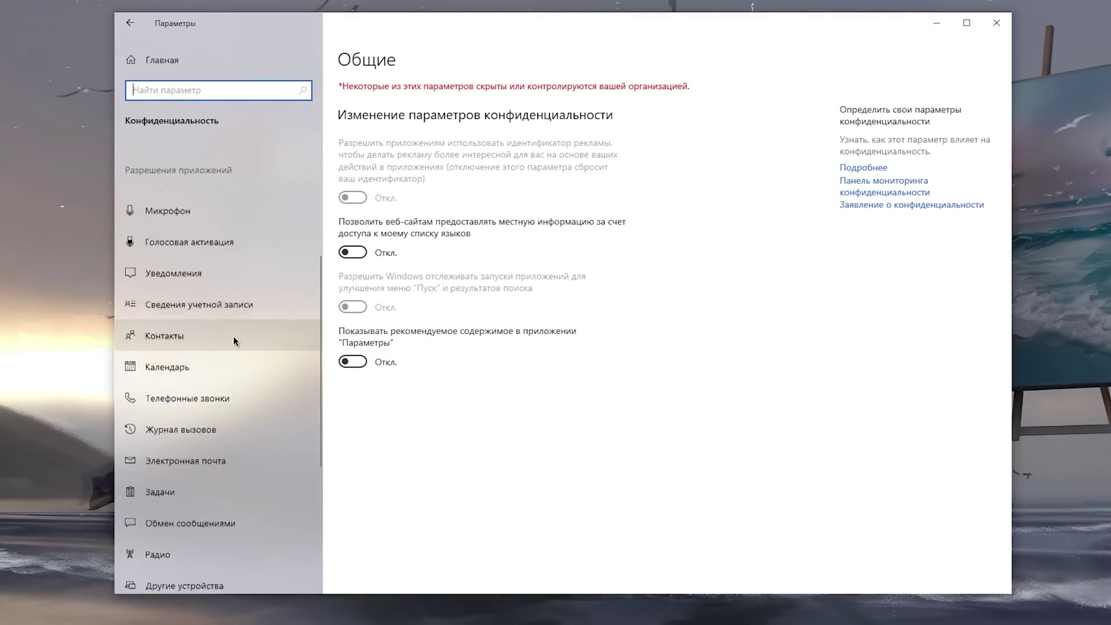
pyautogui.click(186, 371)
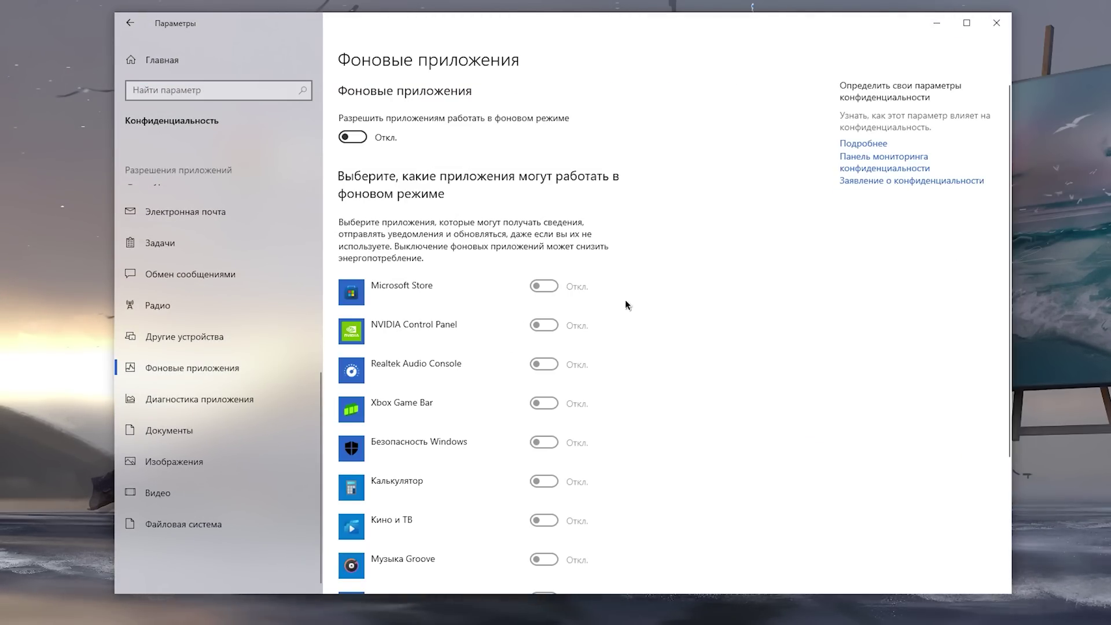
# Turn on permission for apps to run in the background and look through the list of individual apps.
pyautogui.moveTo(357, 142); pyautogui.dragTo(351, 132)
pyautogui.click(353, 138)
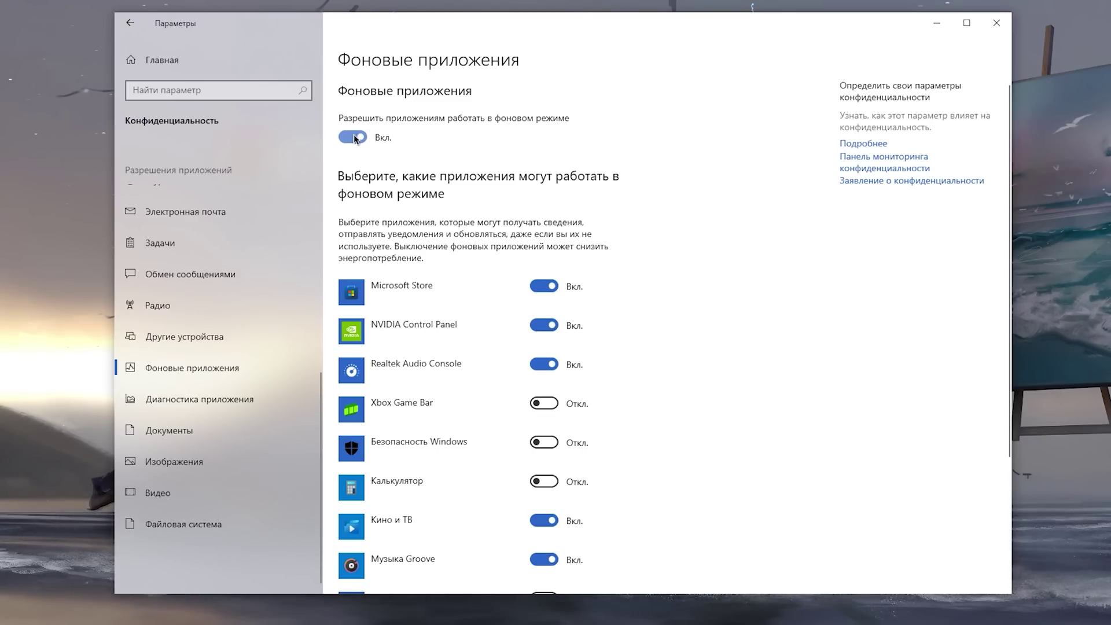
pyautogui.click(352, 137)
pyautogui.scroll(-5, 615, 262)
pyautogui.scroll(5, 389, 166)
pyautogui.click(352, 137)
pyautogui.scroll(-4, 591, 277)
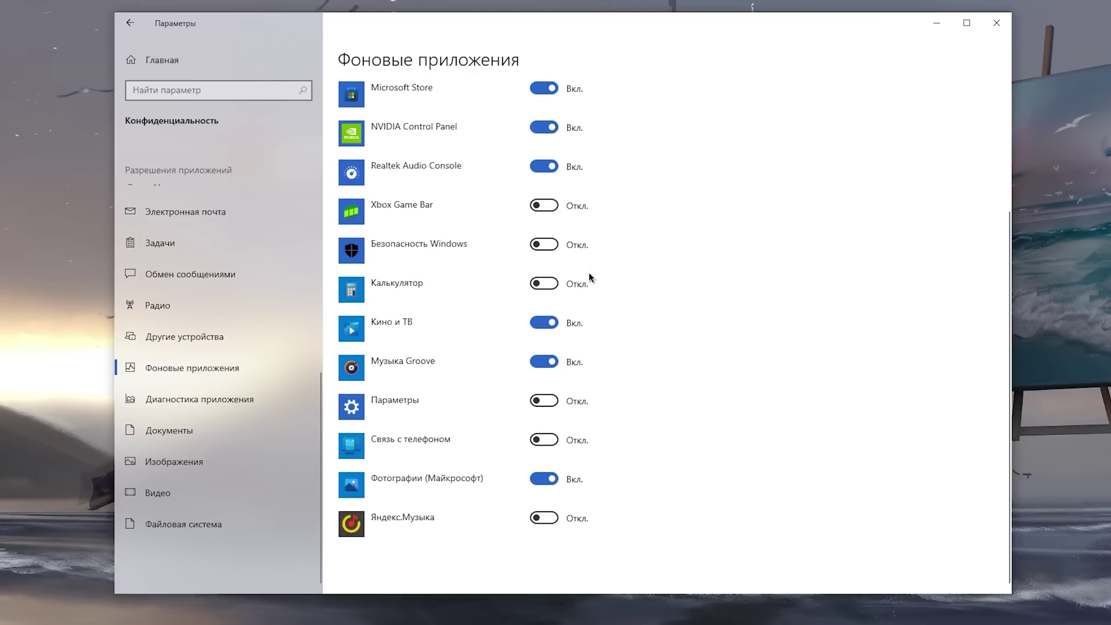